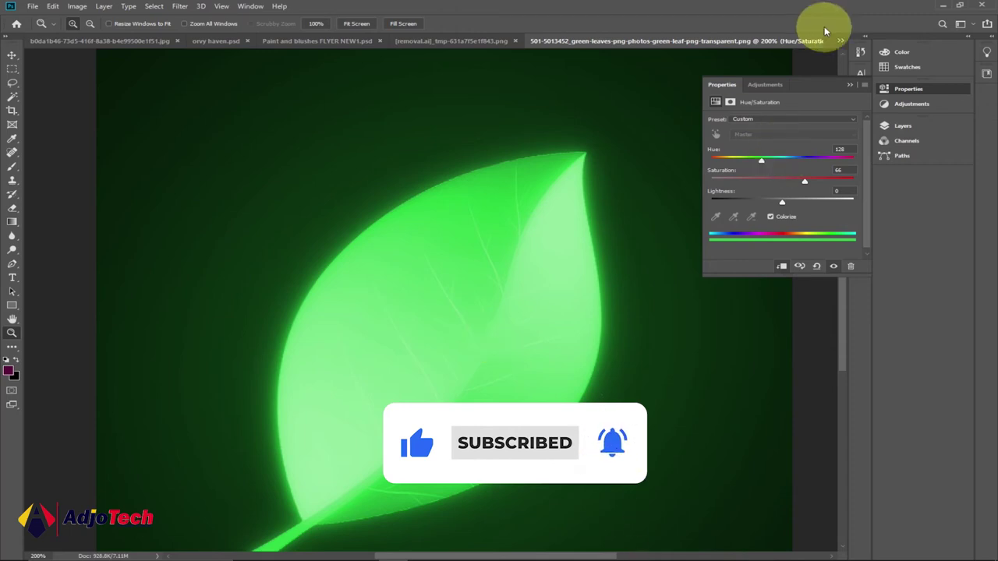
# Check the original green leaf image, then return to the glowing leaf document and zoom out.
pyautogui.click(841, 41)
pyautogui.click(602, 126)
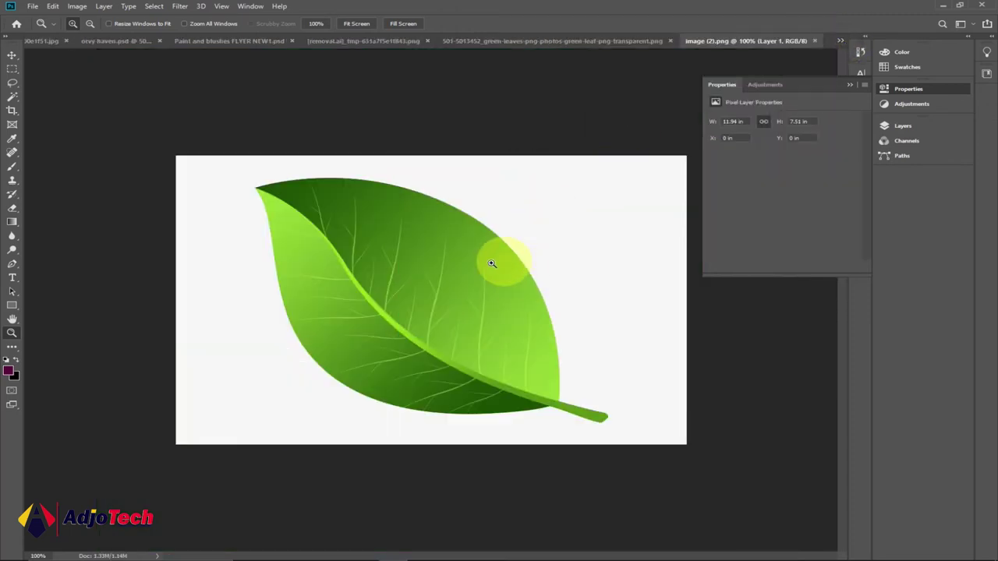
pyautogui.click(581, 41)
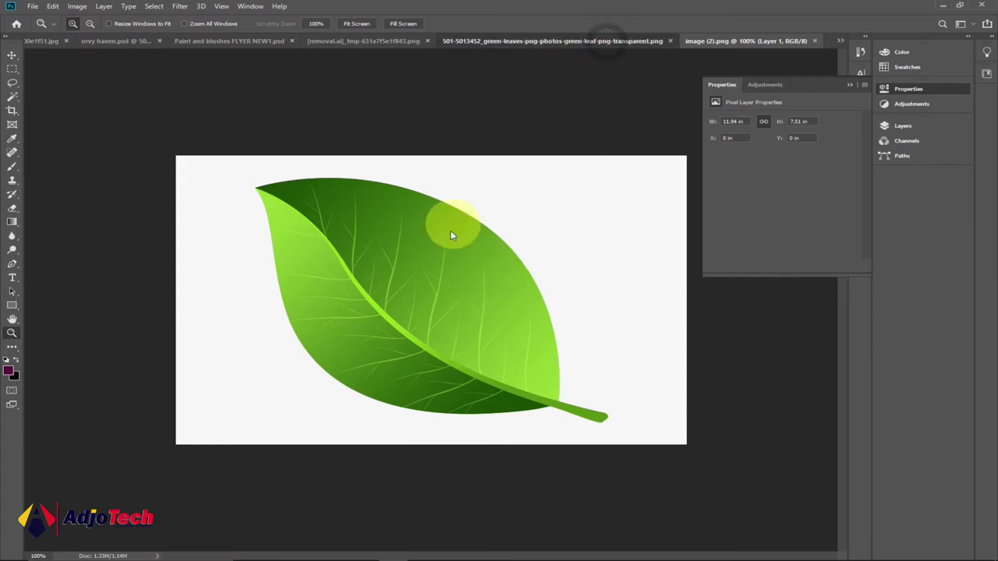
pyautogui.keyDown('alt'); pyautogui.click(577, 232); pyautogui.keyUp('alt')
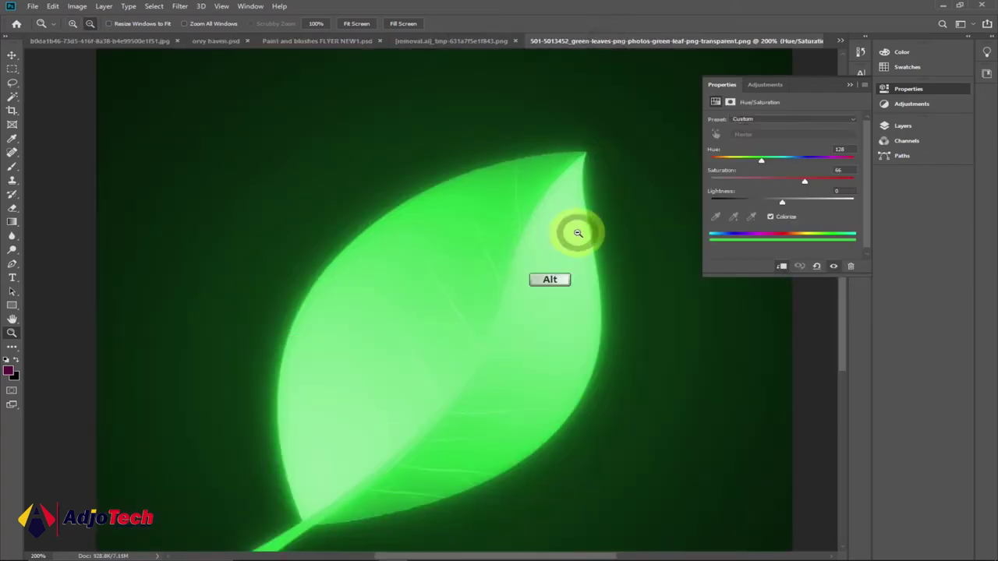
# Set Hue to 30 to turn the leaf orange, and close removal.ai without saving.
pyautogui.moveTo(772, 162); pyautogui.dragTo(796, 161)
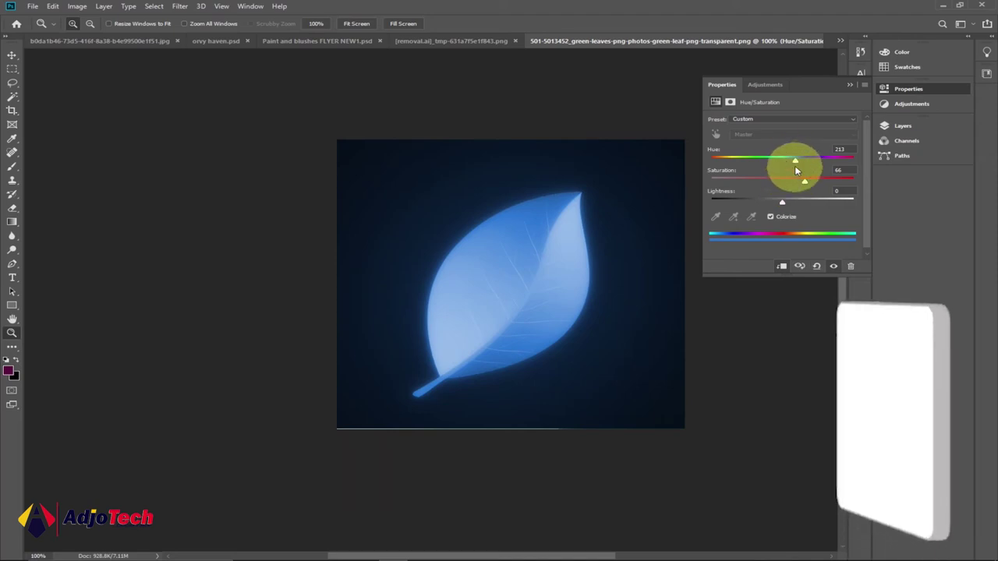
pyautogui.moveTo(796, 161); pyautogui.dragTo(728, 162)
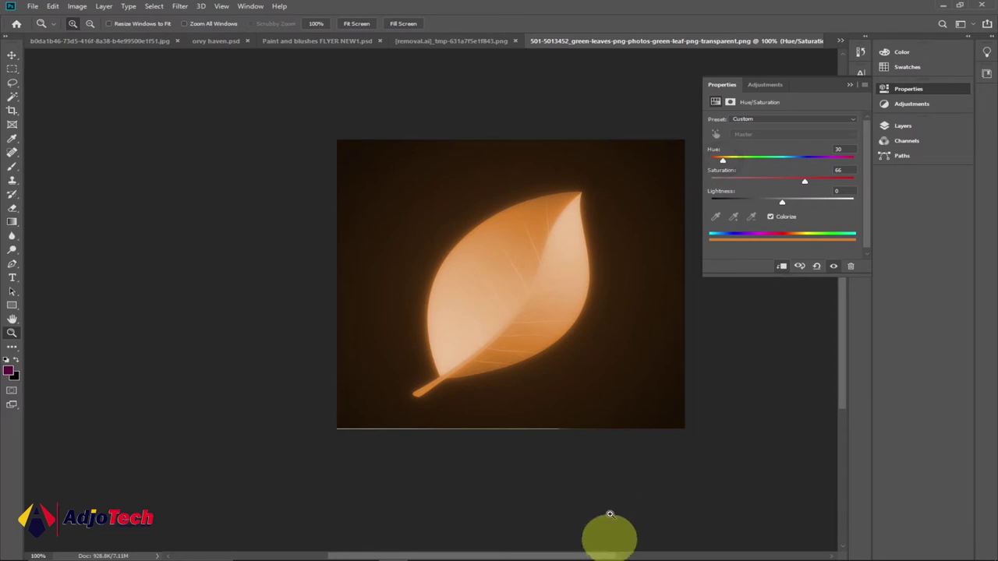
pyautogui.click(515, 46)
pyautogui.click(504, 220)
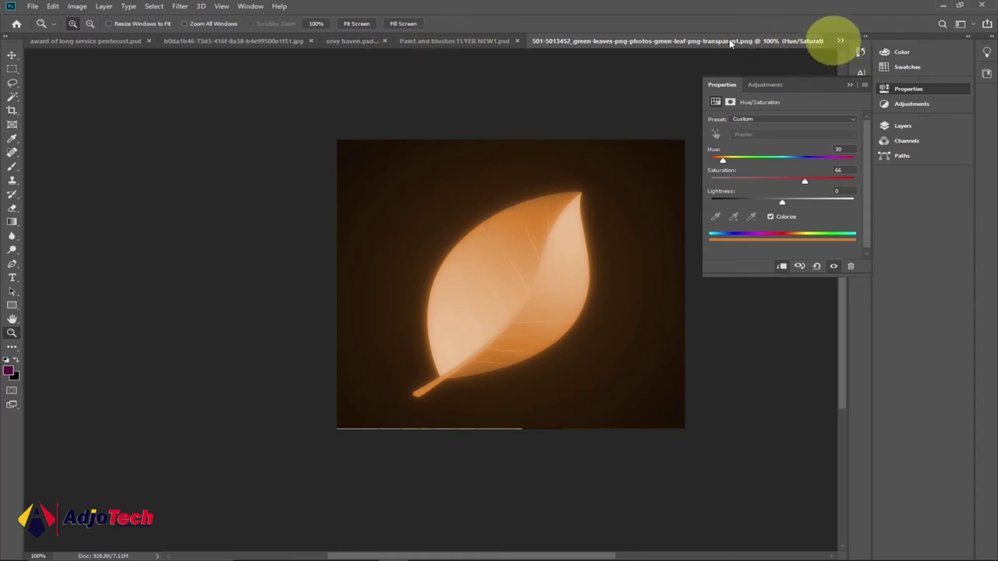
# Create Untitled-1 at 10 × 10 inches, 150 ppi, with a white background.
pyautogui.click(32, 6)
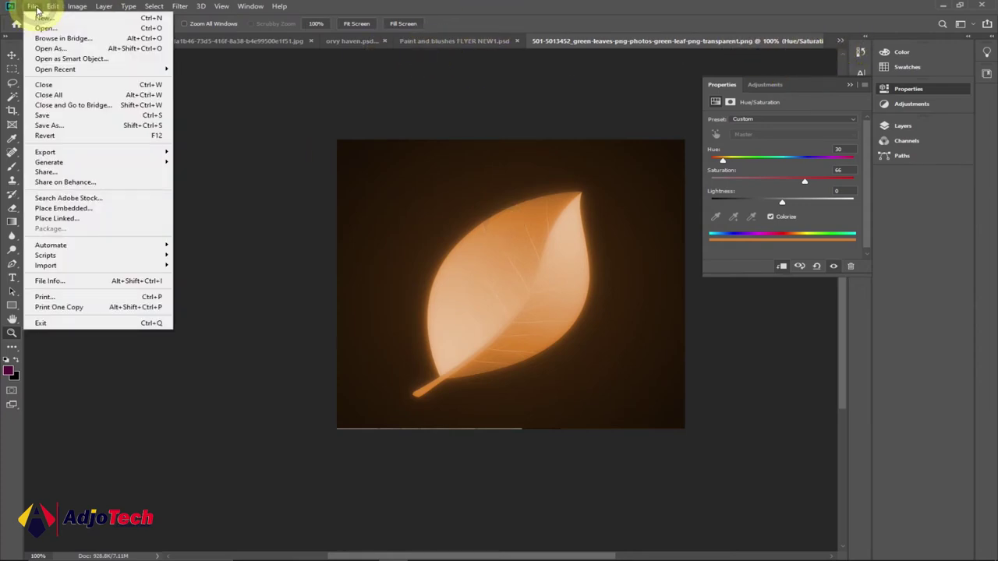
pyautogui.click(35, 9)
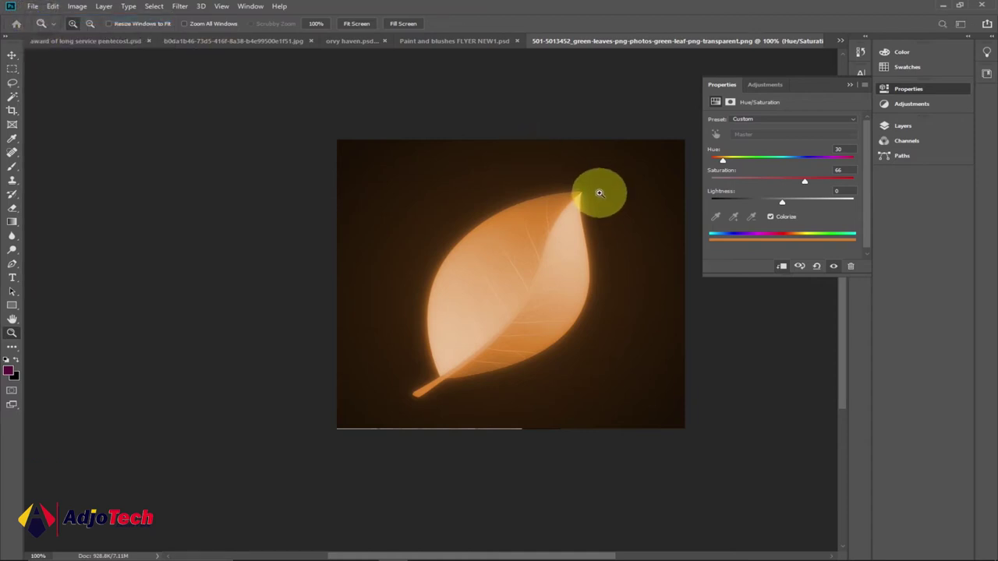
pyautogui.hotkey('ctrl', 'n')
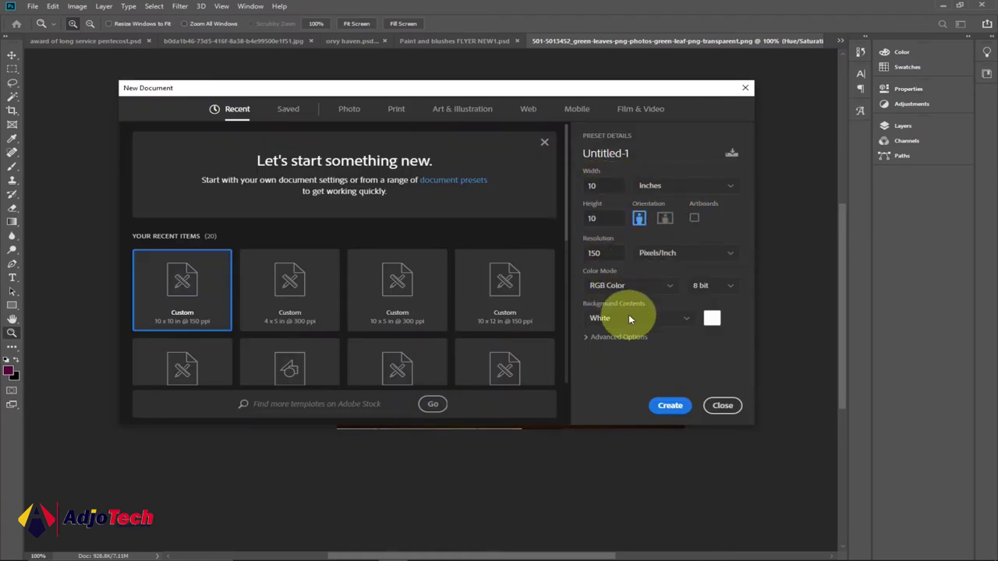
pyautogui.click(668, 408)
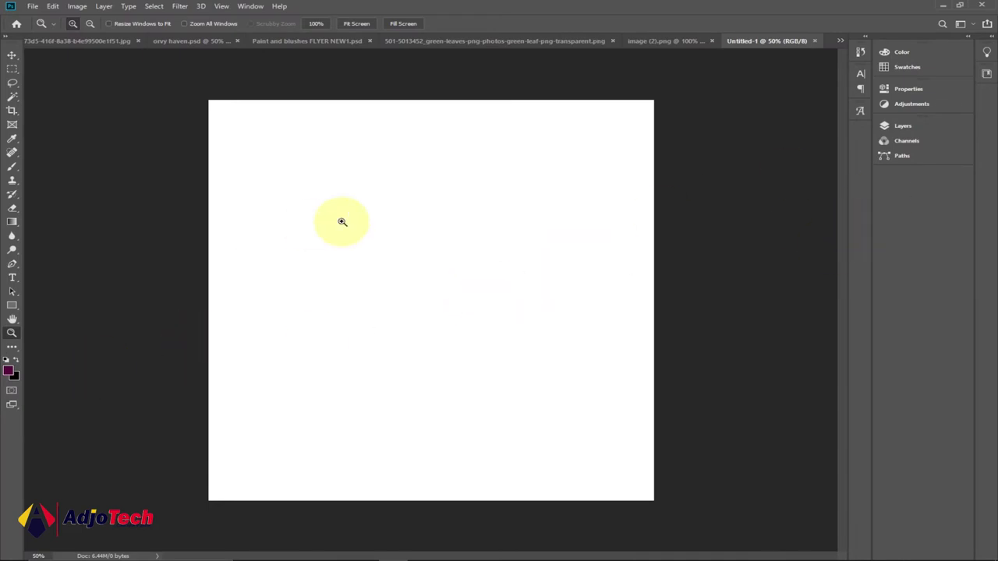
# Add a near-black Solid Color fill layer (050003) to Untitled-1, then switch to image (2).png.
pyautogui.click(654, 43)
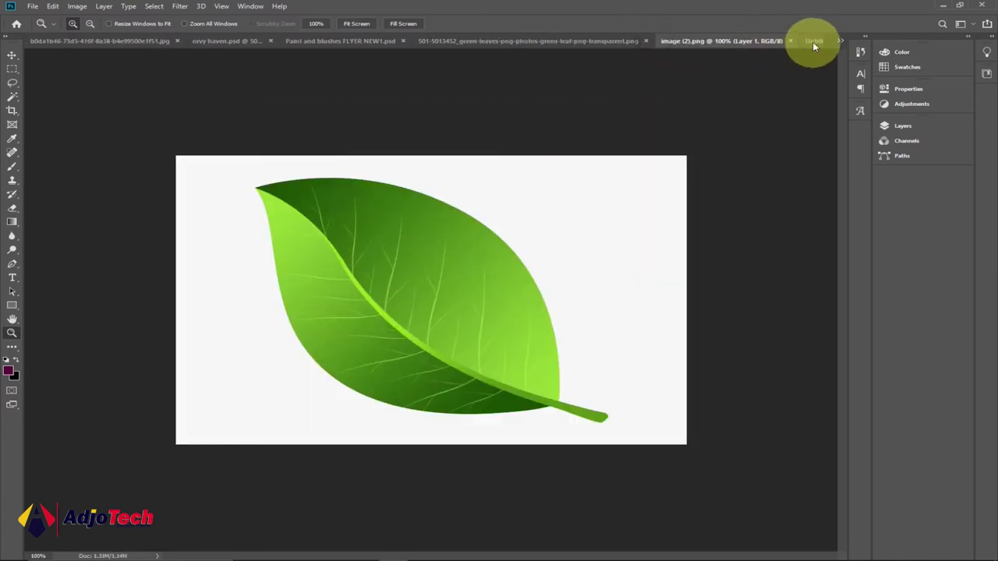
pyautogui.click(813, 41)
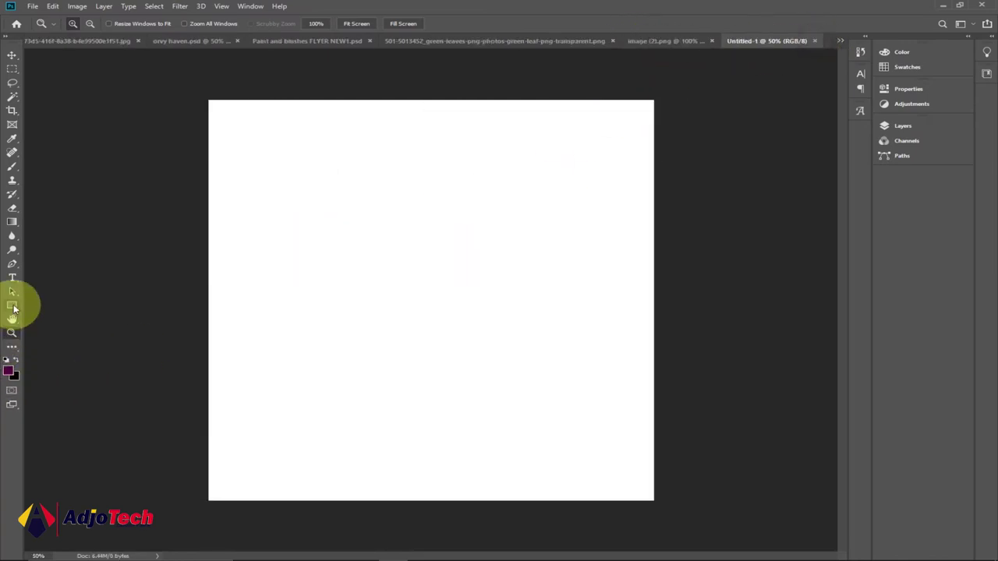
pyautogui.click(911, 127)
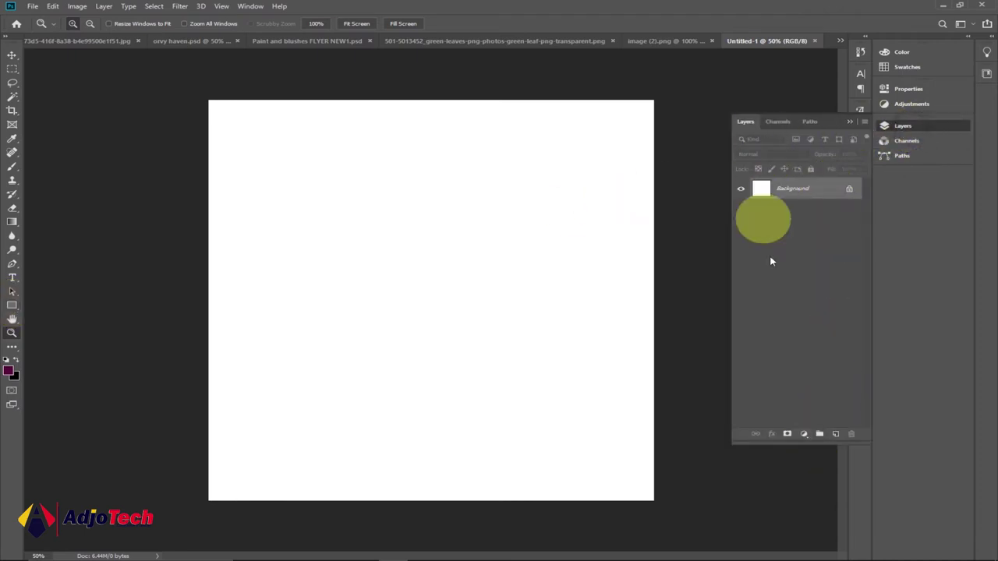
pyautogui.click(804, 433)
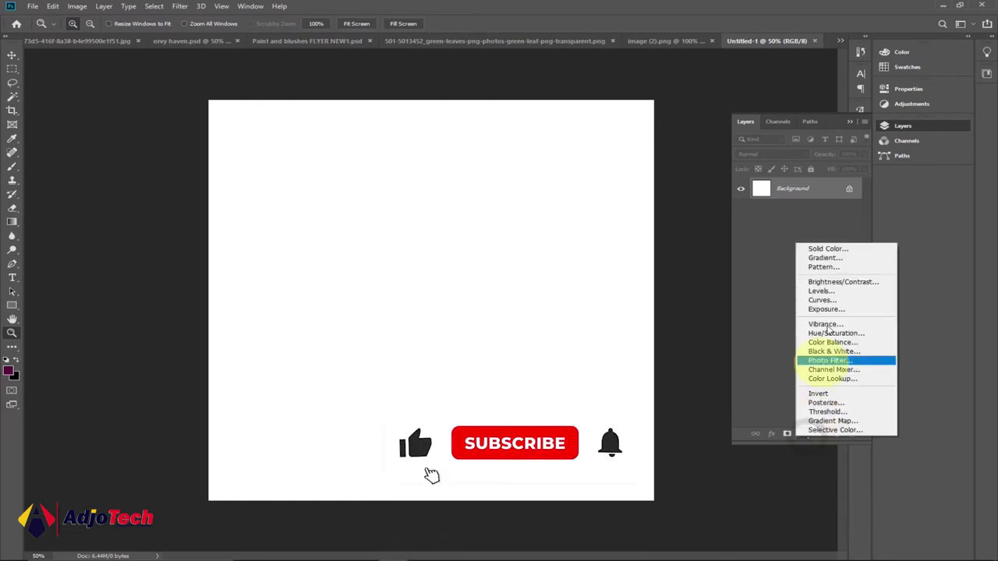
pyautogui.click(834, 249)
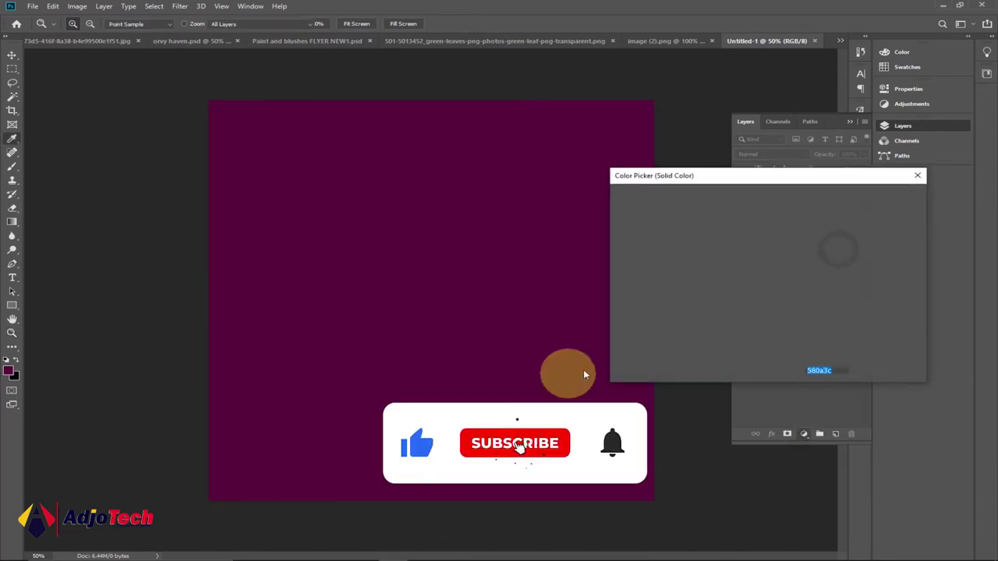
pyautogui.click(763, 334)
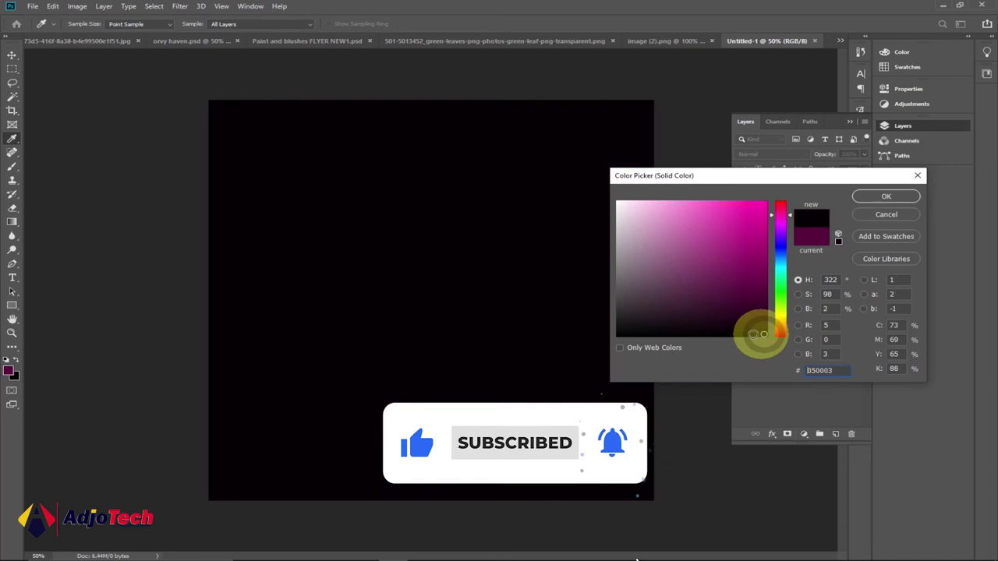
pyautogui.click(881, 196)
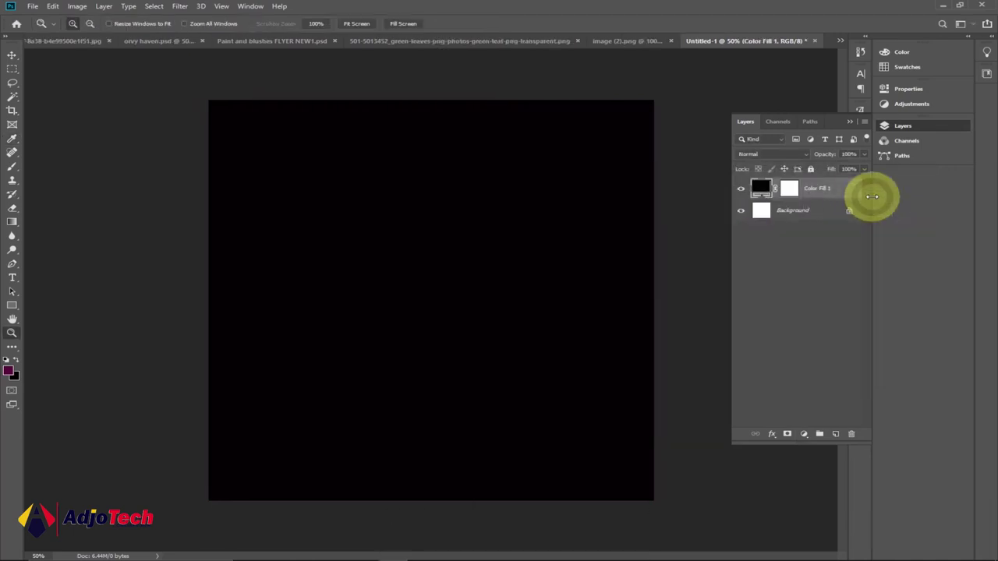
pyautogui.click(639, 40)
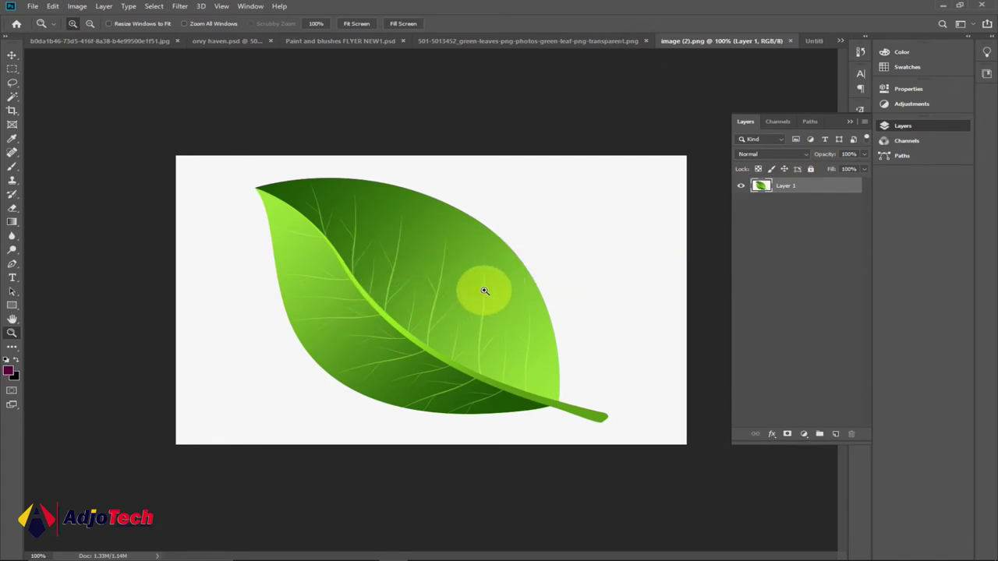
# Select the leaf's white background with the Magic Wand, delete it, and deselect.
pyautogui.click(14, 84)
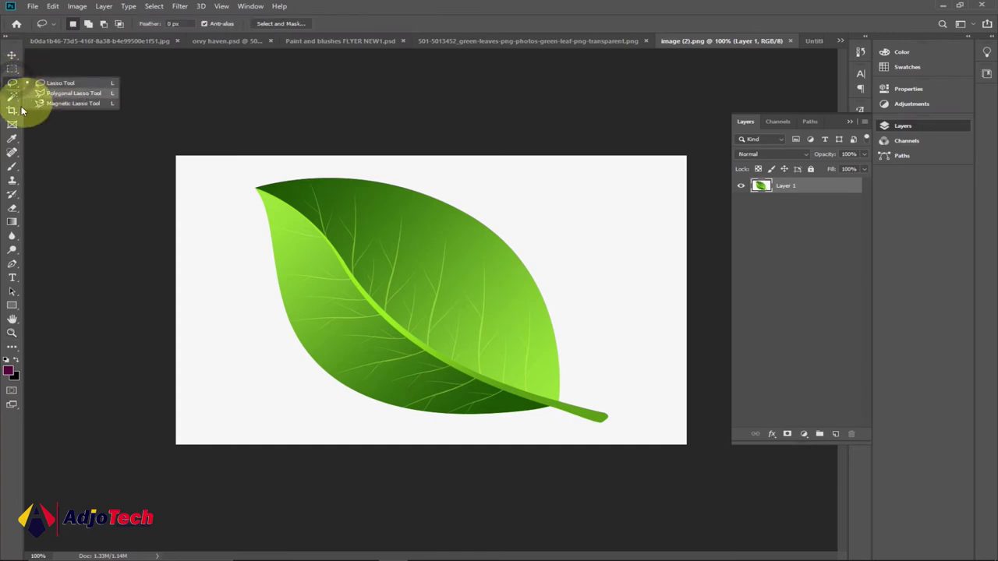
pyautogui.click(13, 99)
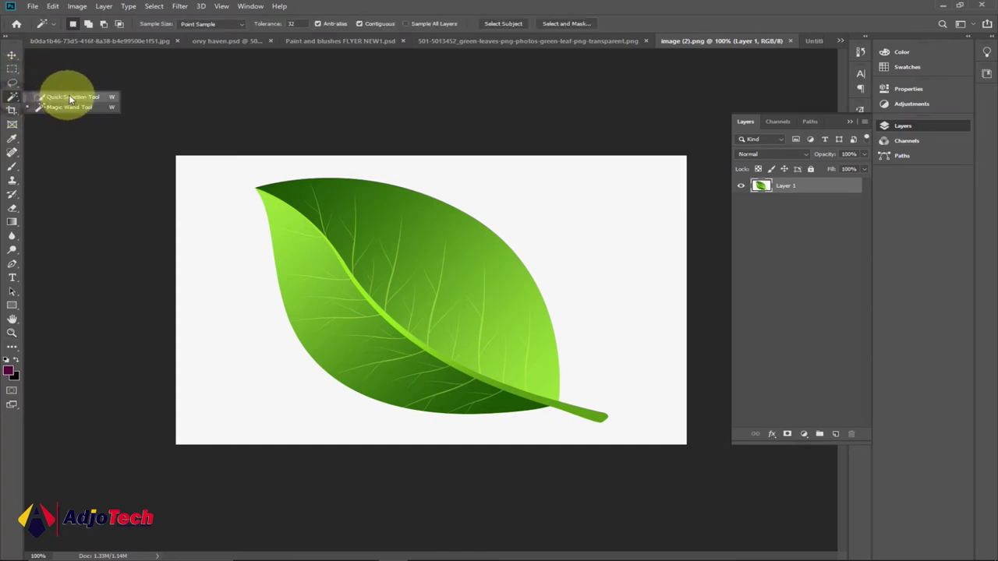
pyautogui.click(85, 110)
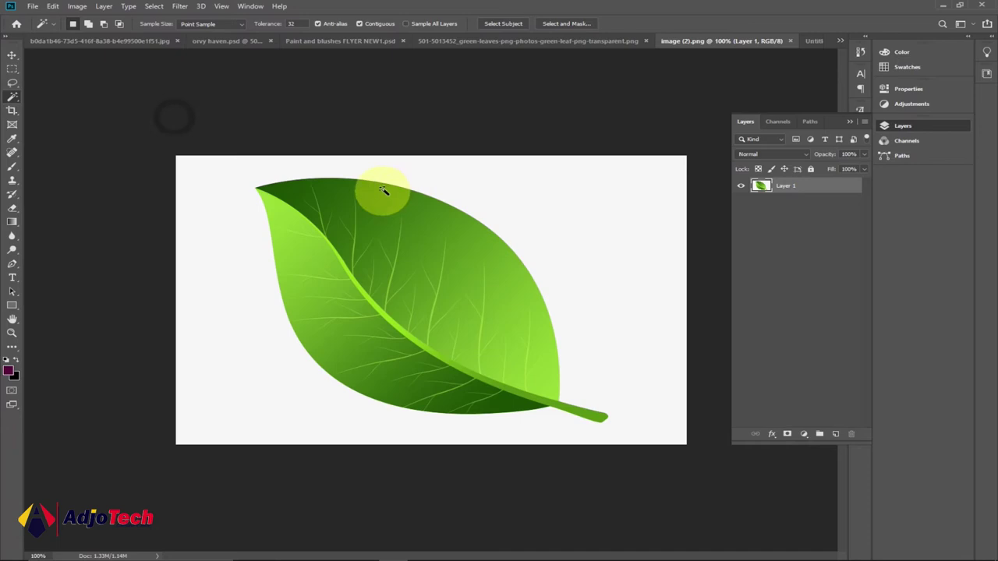
pyautogui.click(527, 201)
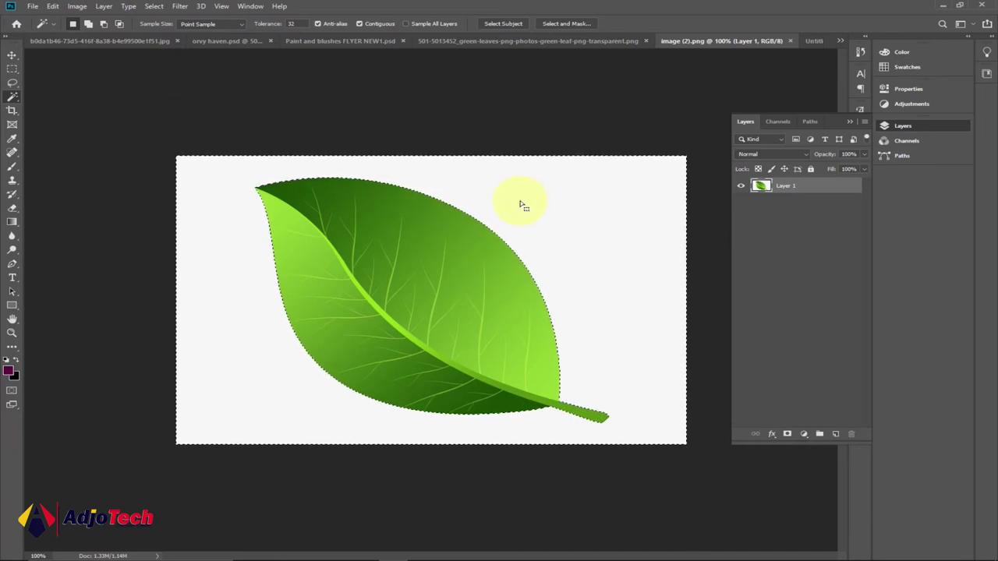
pyautogui.press('Delete')
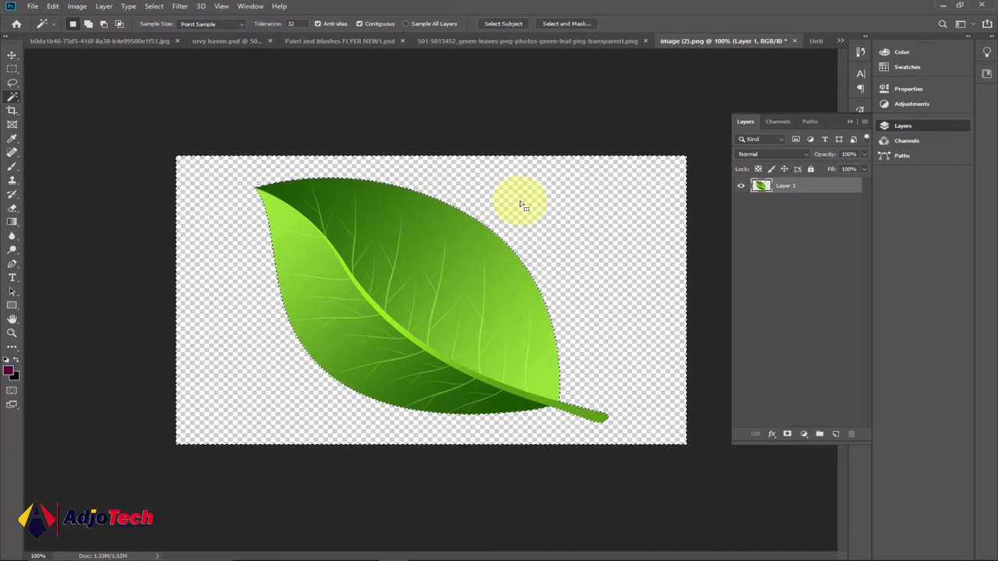
pyautogui.hotkey('ctrl', 'd')
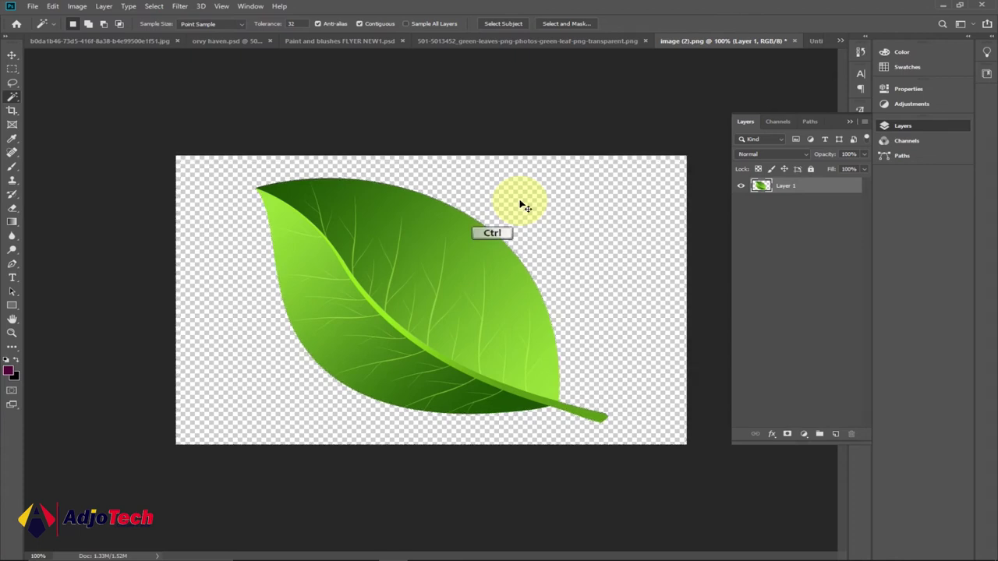
pyautogui.click(13, 56)
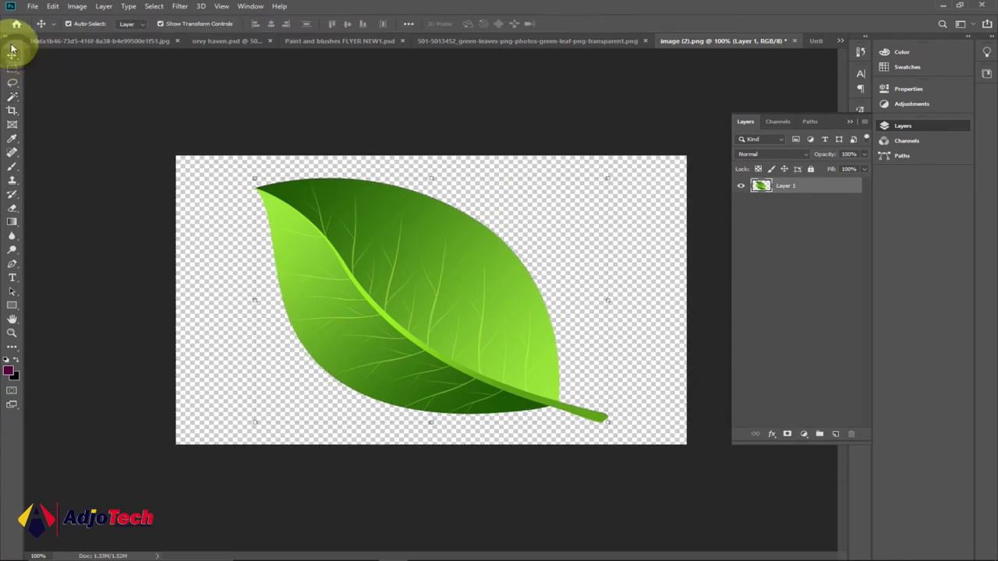
# Drag the leaf into Untitled-1, scale it to about 166%, rotate 50° and flip it vertically.
pyautogui.moveTo(354, 249); pyautogui.dragTo(402, 249)
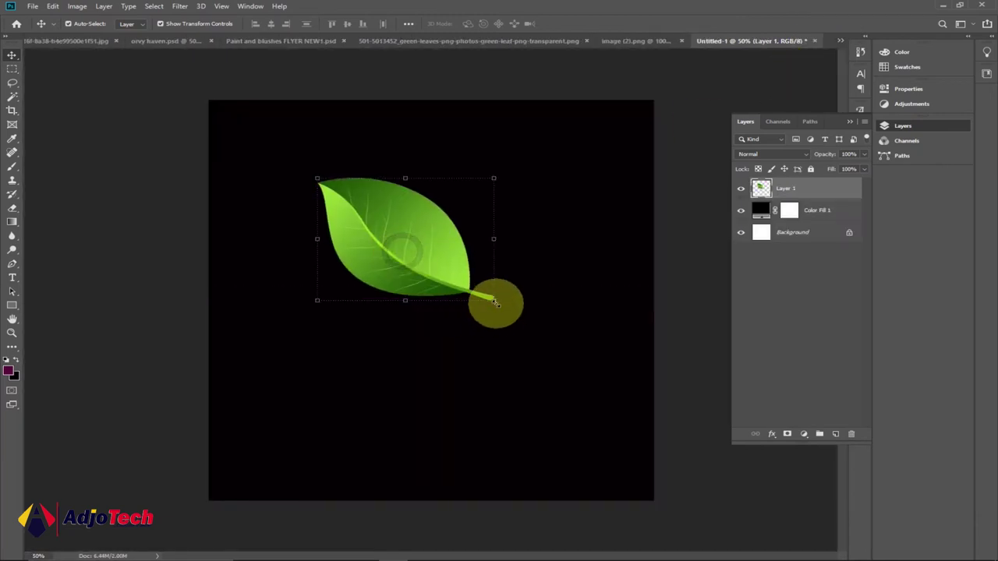
pyautogui.moveTo(495, 301); pyautogui.dragTo(609, 381)
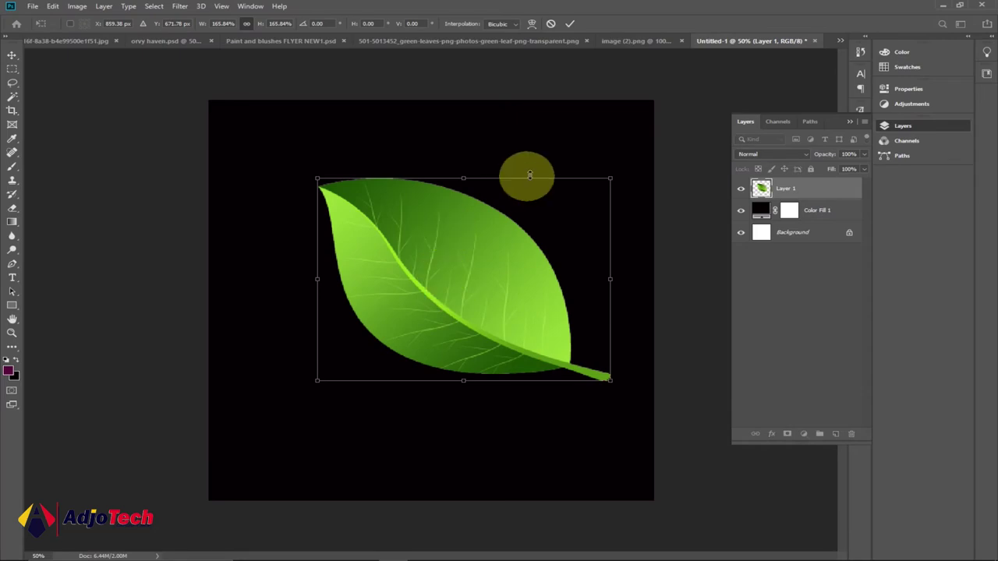
pyautogui.moveTo(619, 162); pyautogui.dragTo(508, 278)
pyautogui.rightClick(461, 259)
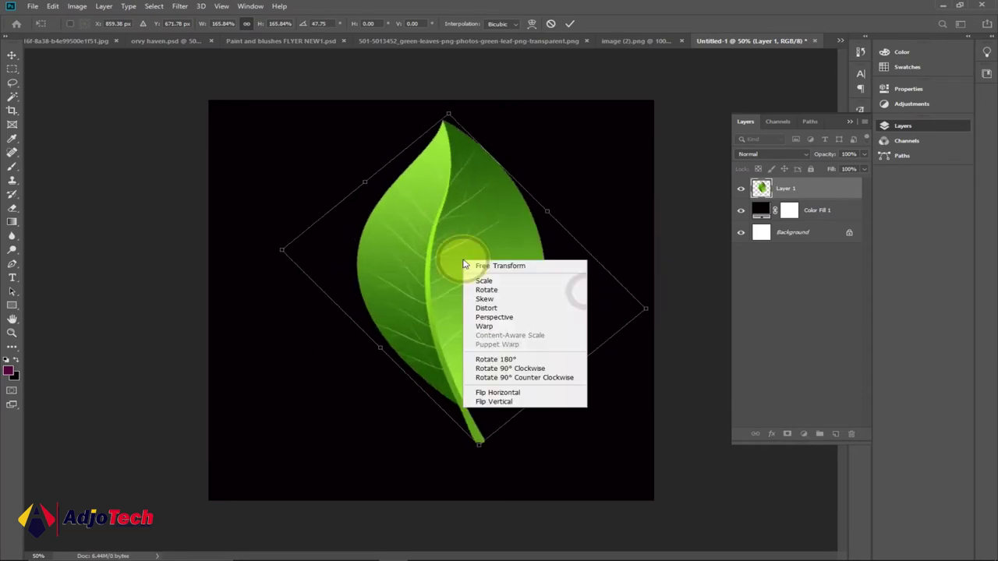
pyautogui.click(521, 402)
# Flip the leaf horizontally twice, rotate it to about −29°, position it and commit the transform.
pyautogui.rightClick(455, 237)
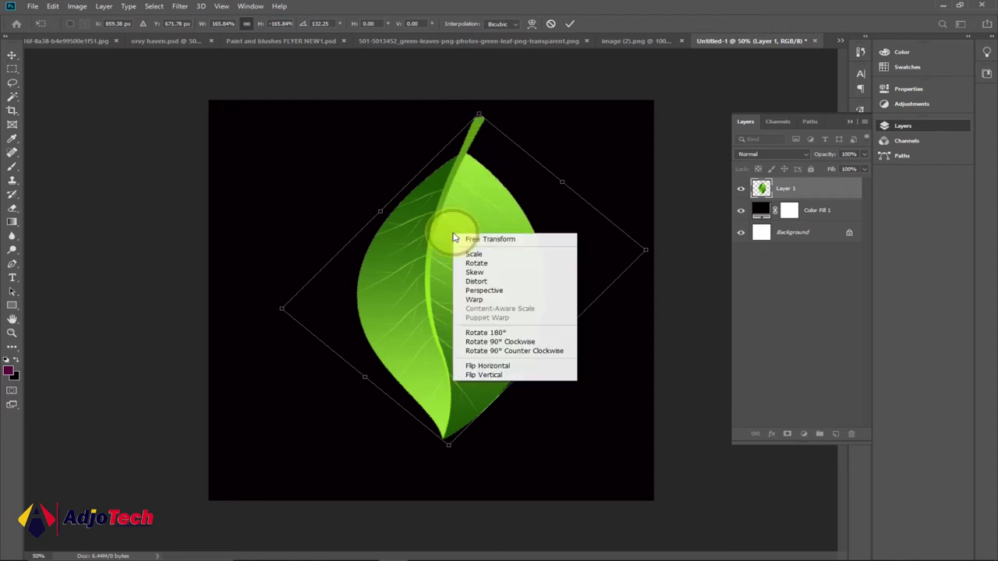
pyautogui.click(495, 365)
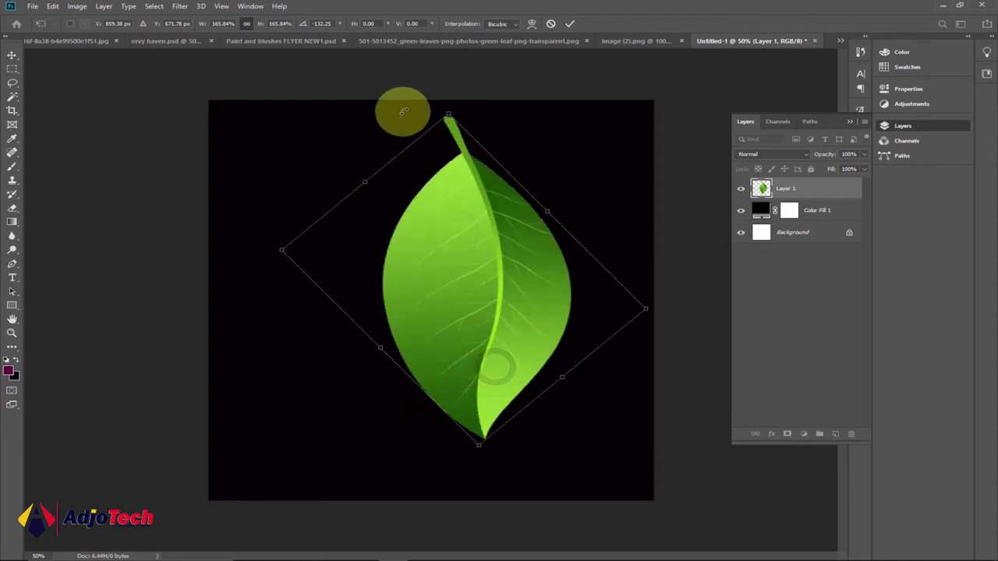
pyautogui.rightClick(463, 261)
pyautogui.click(523, 394)
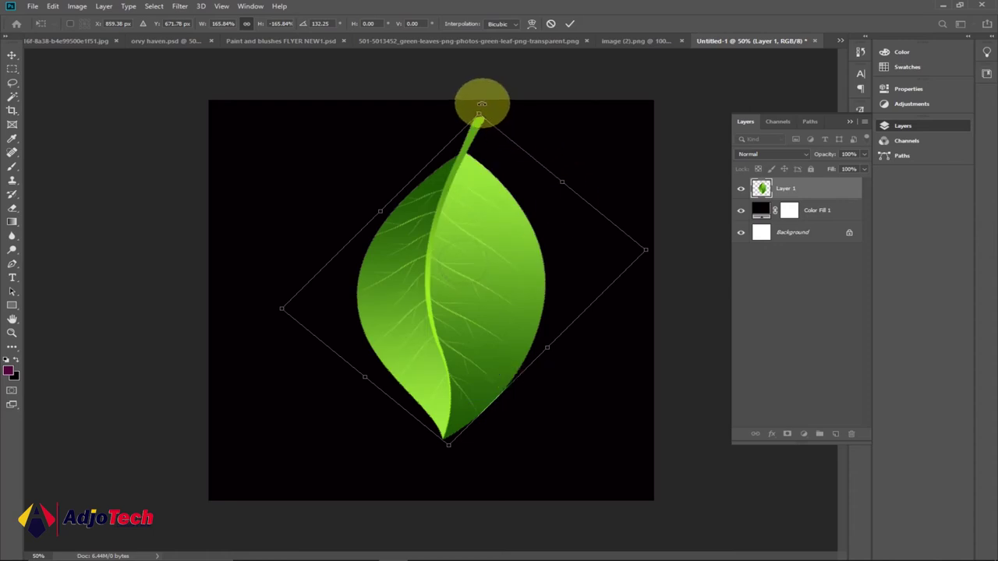
pyautogui.moveTo(482, 104); pyautogui.dragTo(374, 459)
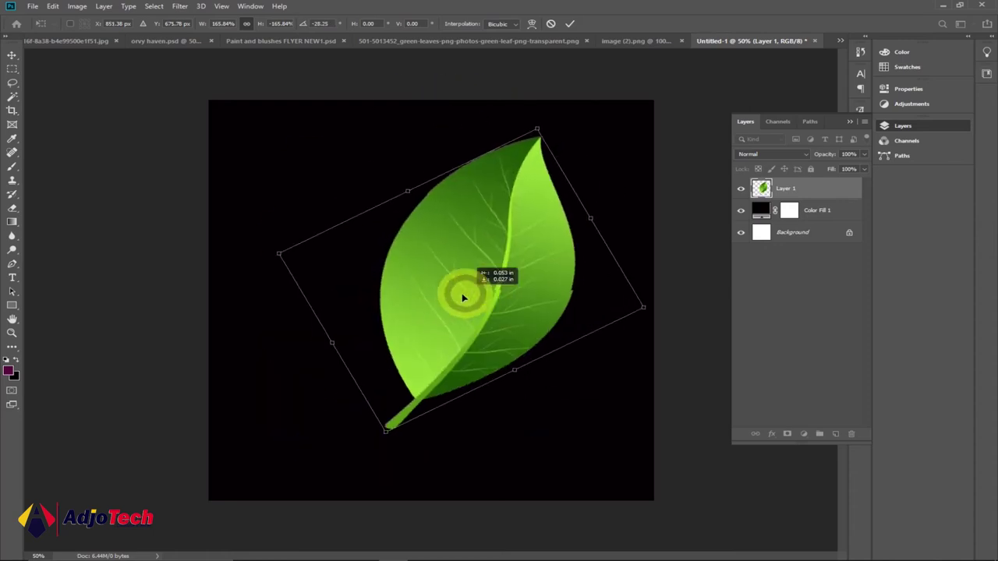
pyautogui.moveTo(462, 293); pyautogui.dragTo(443, 296)
pyautogui.click(570, 24)
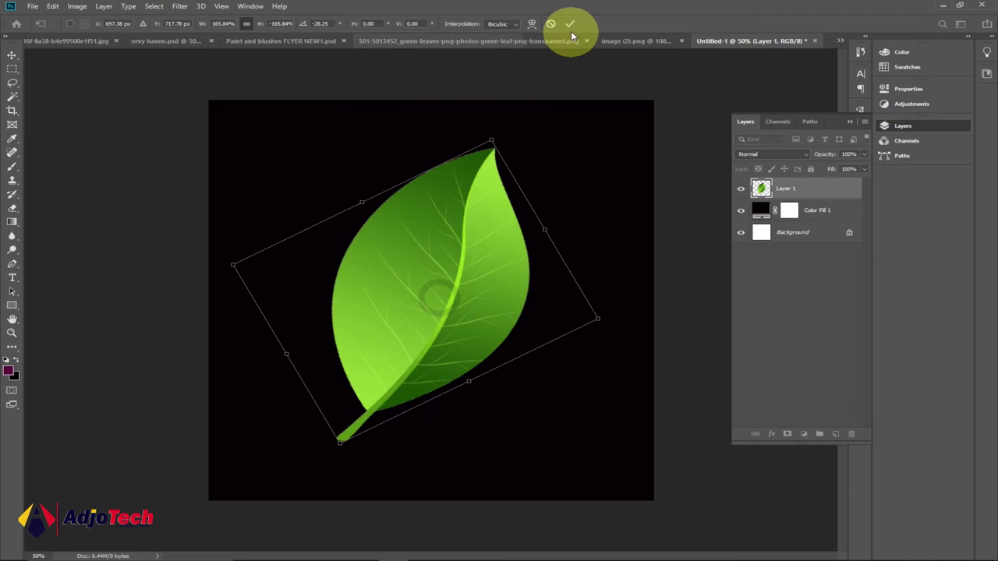
pyautogui.click(484, 267)
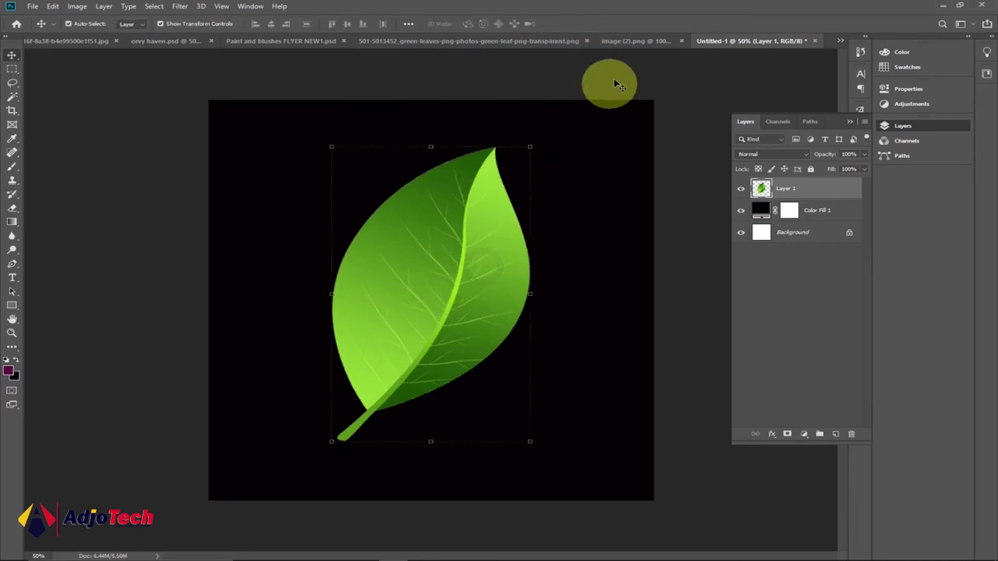
pyautogui.click(637, 42)
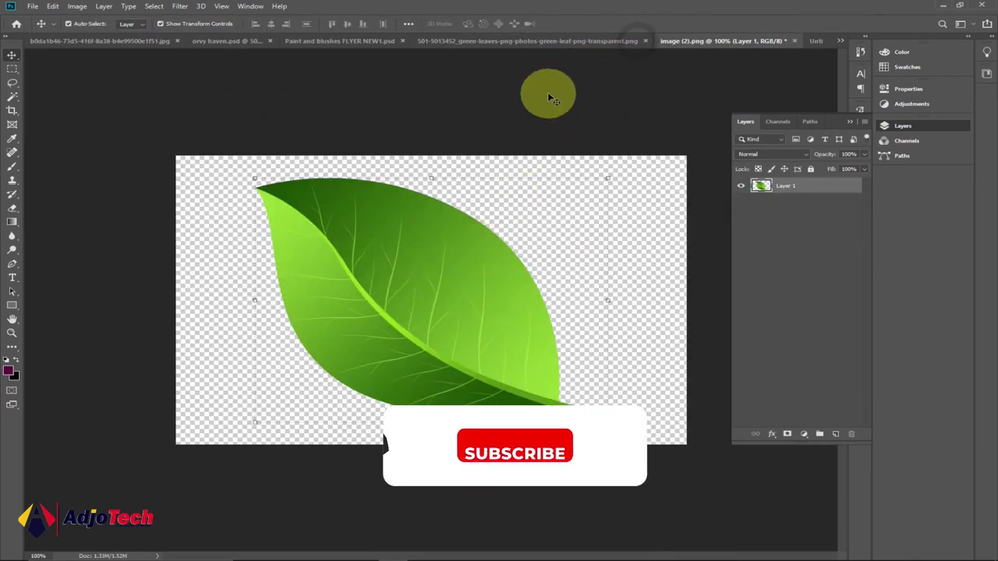
# Close image (2).png without saving and return to Untitled-1 via the tab overflow list.
pyautogui.click(520, 42)
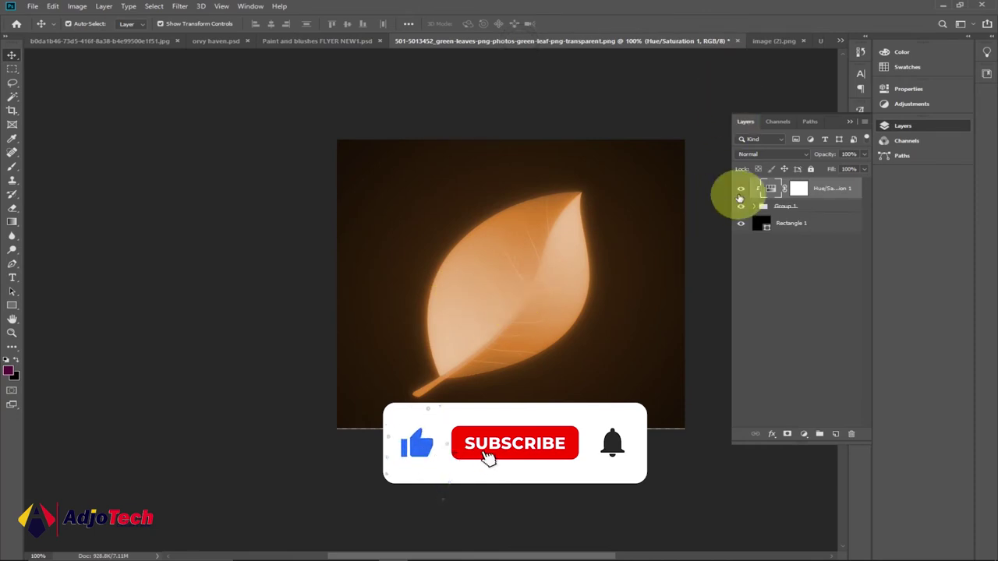
pyautogui.click(761, 41)
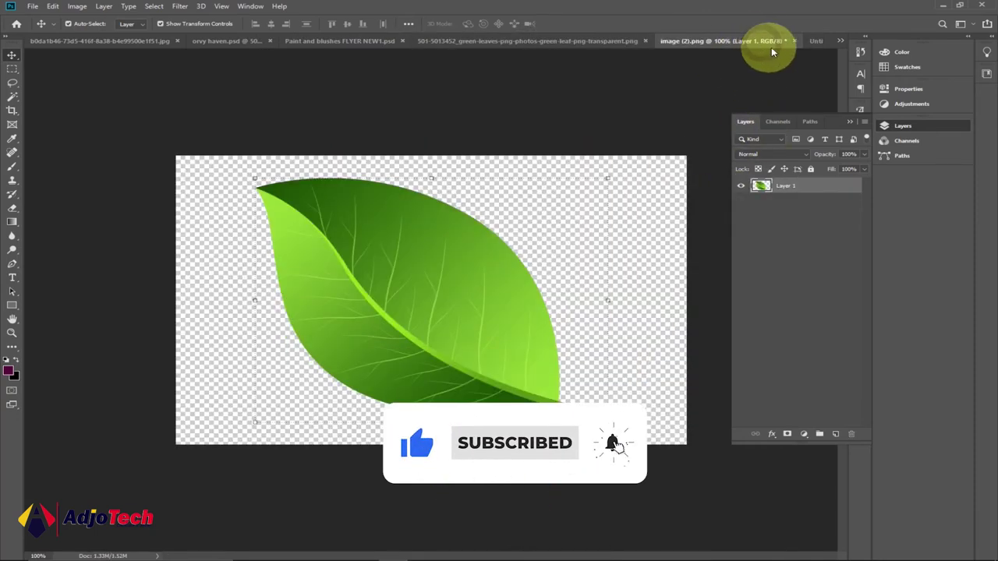
pyautogui.click(794, 41)
pyautogui.click(499, 212)
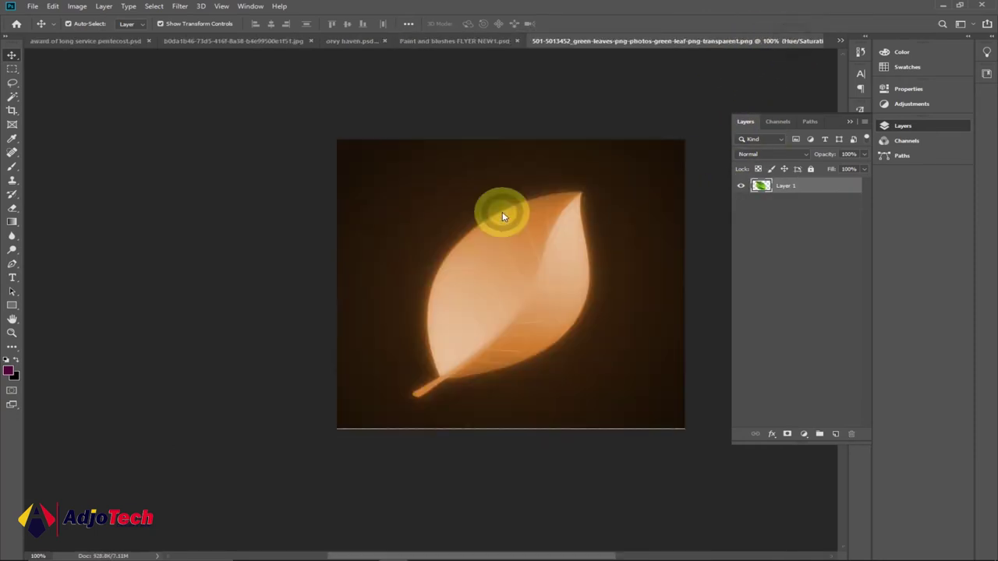
pyautogui.click(840, 40)
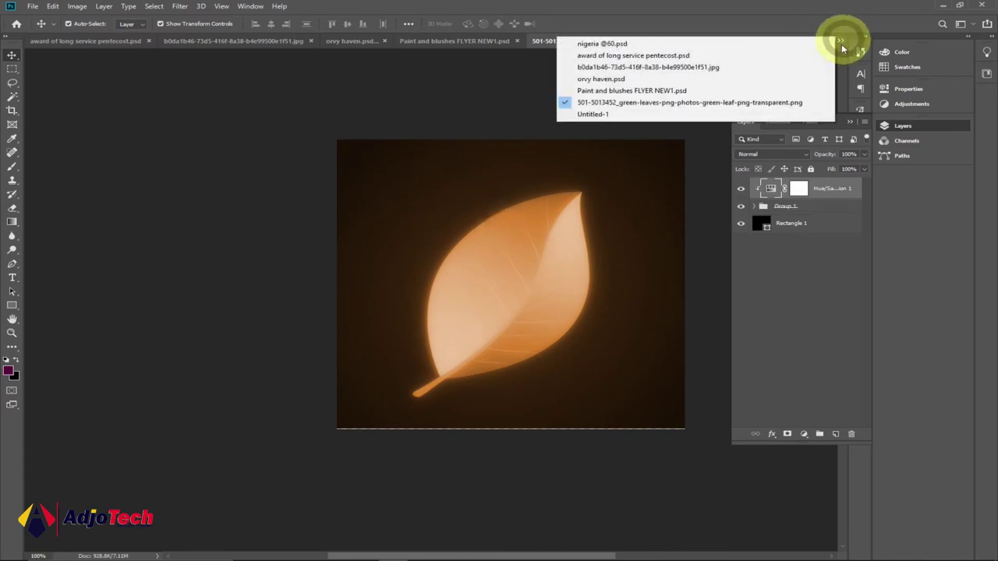
pyautogui.click(604, 114)
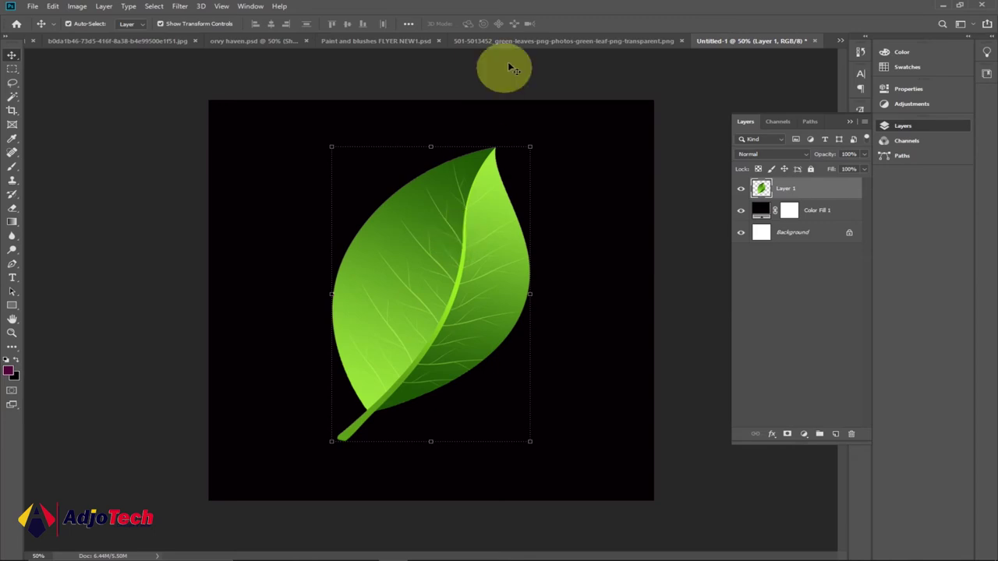
pyautogui.click(528, 40)
pyautogui.click(844, 41)
pyautogui.click(600, 113)
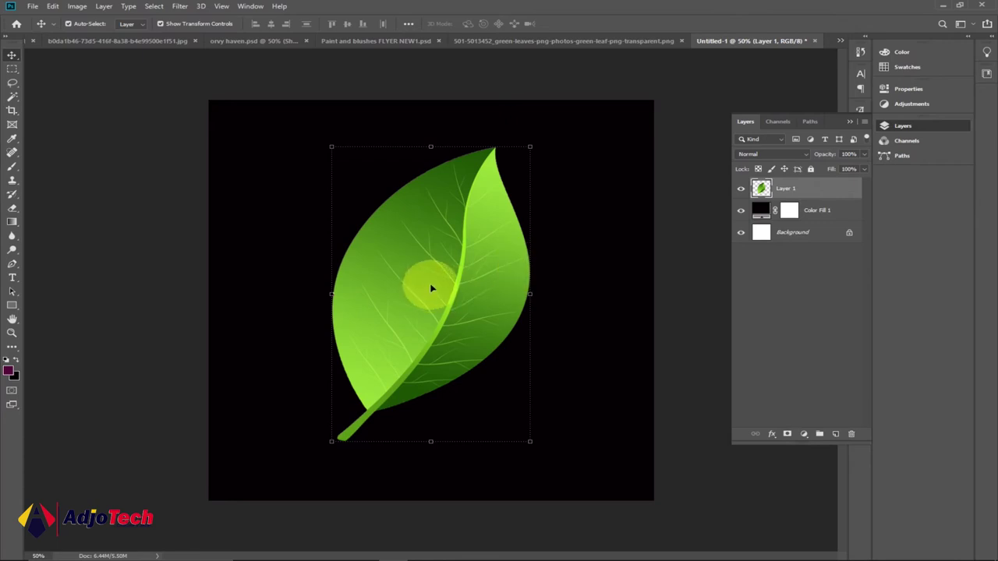
pyautogui.moveTo(431, 288); pyautogui.dragTo(784, 197)
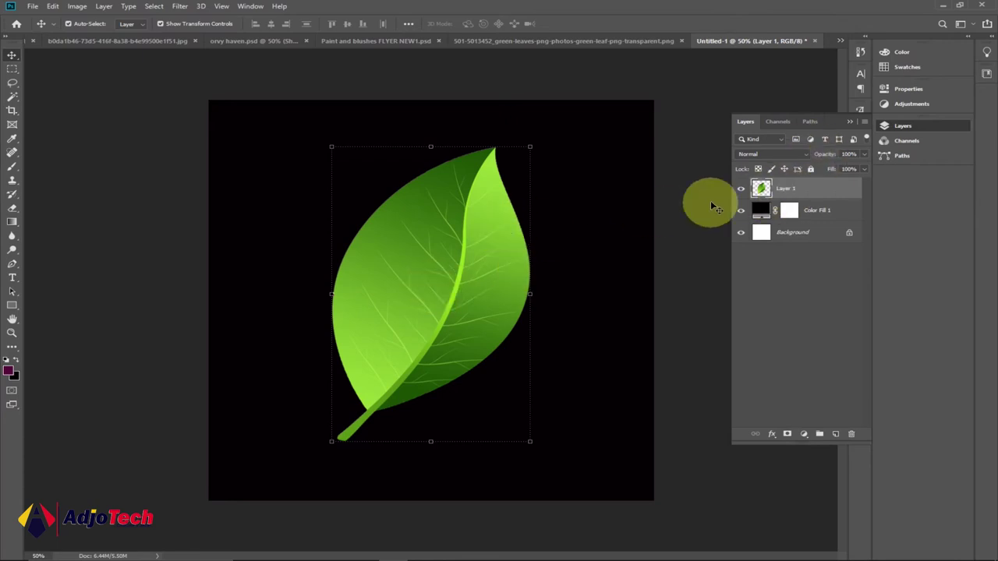
# Place Layer 1 into a new group named Group 1 and select Layer 1 inside it.
pyautogui.click(743, 191)
pyautogui.click(741, 189)
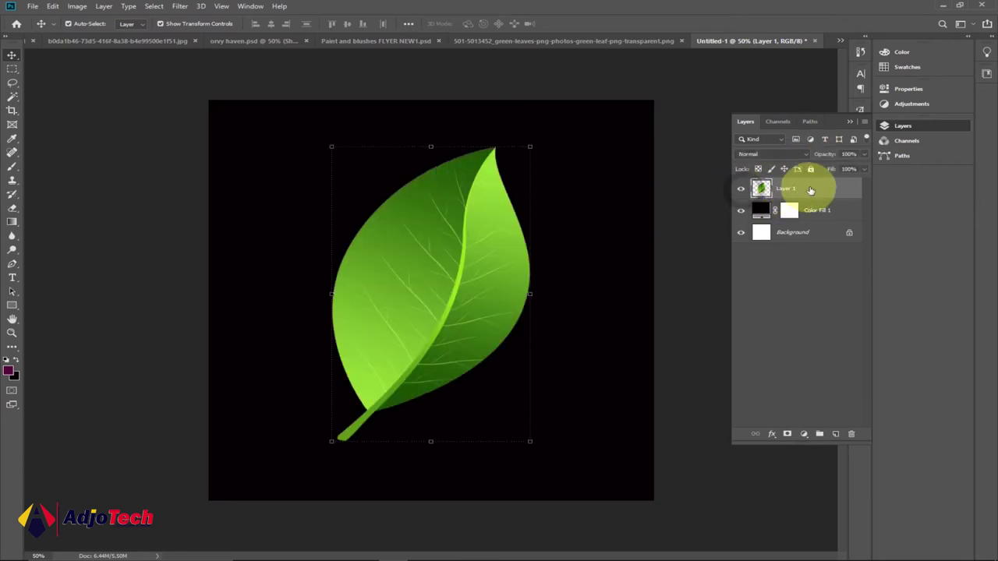
pyautogui.rightClick(811, 190)
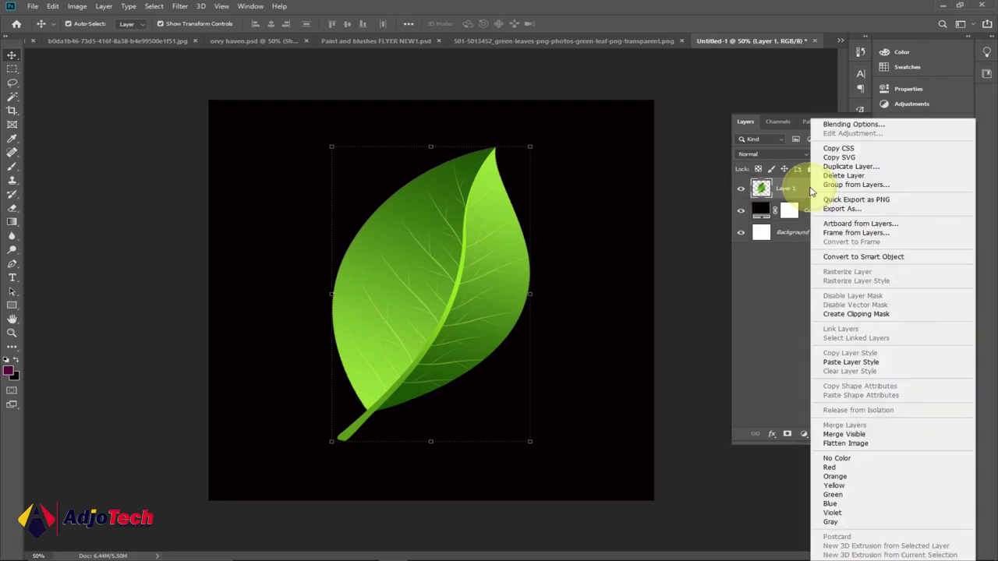
pyautogui.click(856, 185)
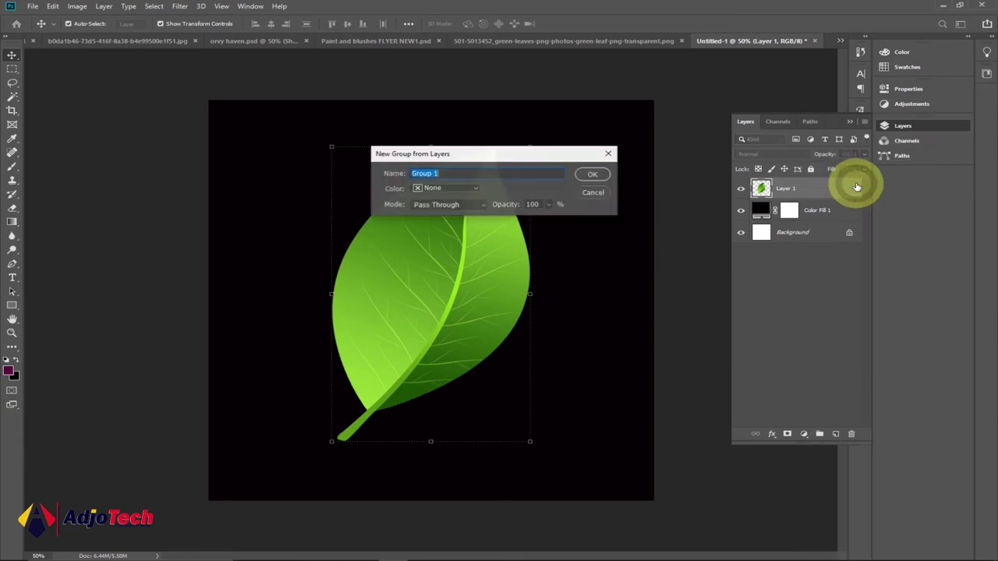
pyautogui.click(592, 173)
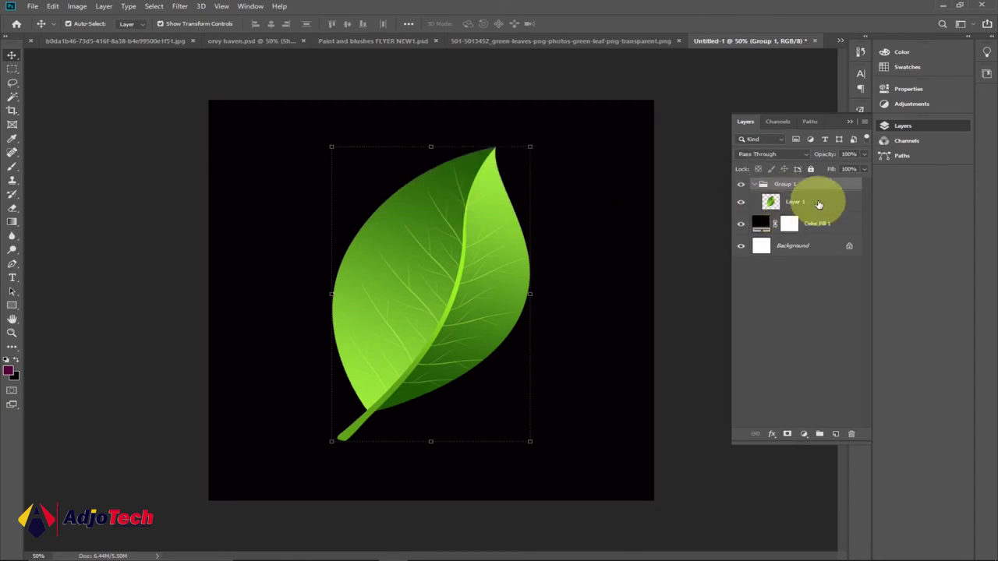
pyautogui.click(791, 204)
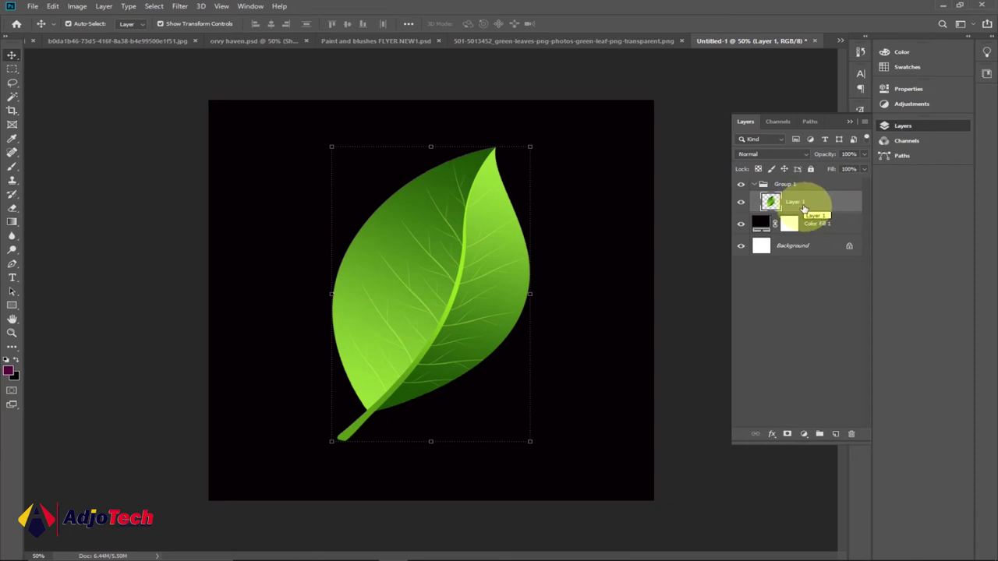
# Duplicate Layer 1 and set the copy's blend mode to Screen.
pyautogui.rightClick(796, 202)
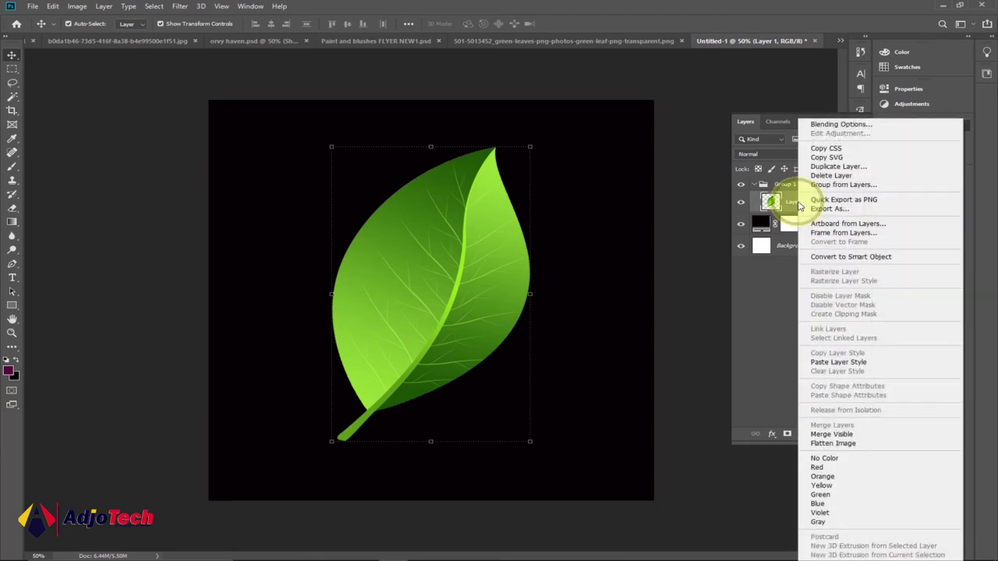
pyautogui.click(828, 167)
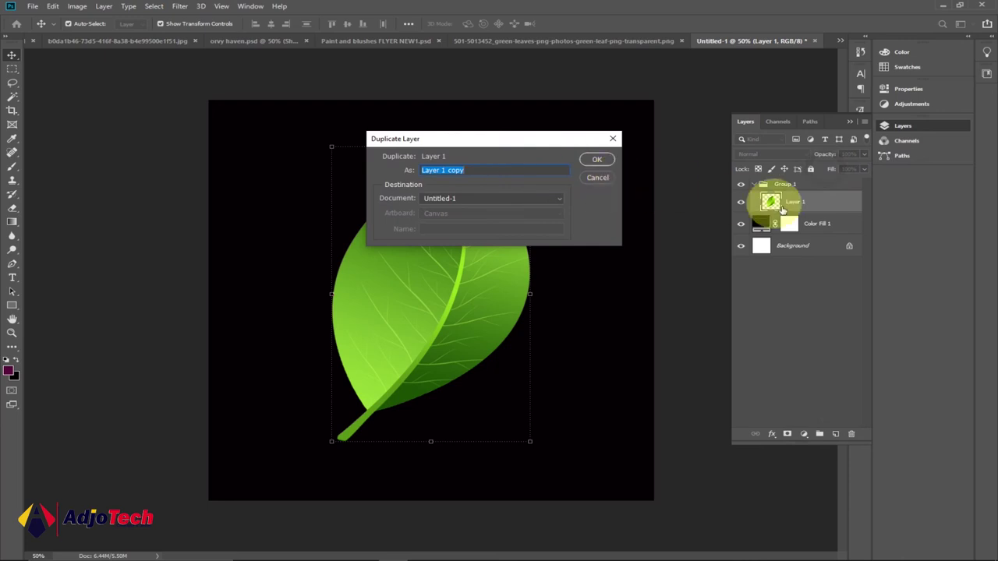
pyautogui.click(596, 160)
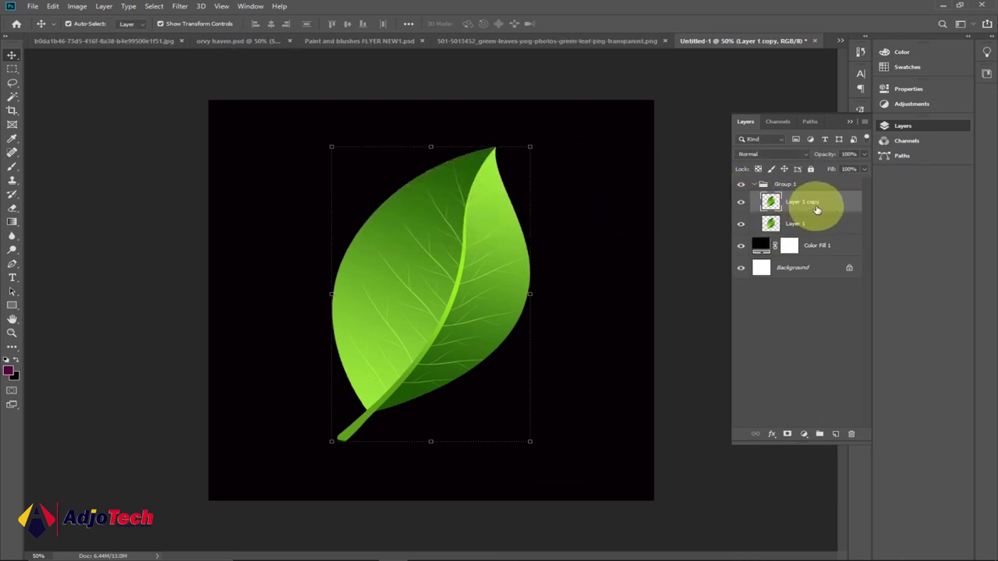
pyautogui.click(805, 159)
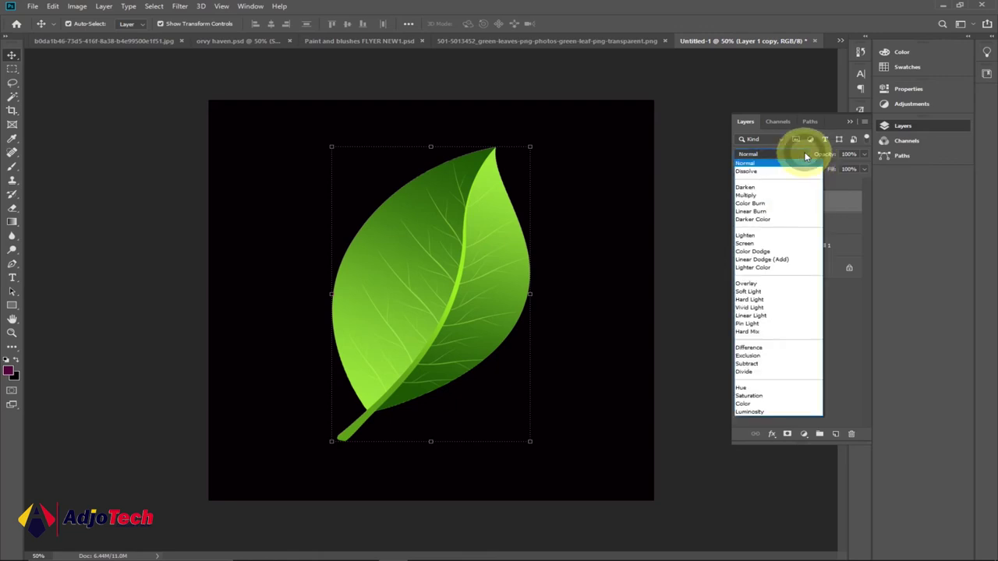
pyautogui.click(746, 245)
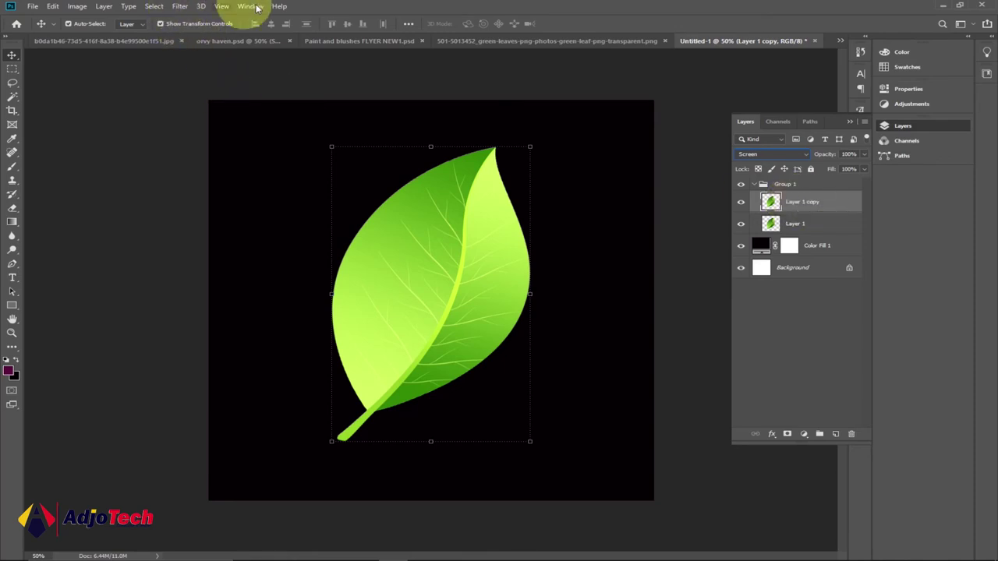
# Apply a 5-pixel Gaussian Blur to Layer 1 copy.
pyautogui.click(180, 7)
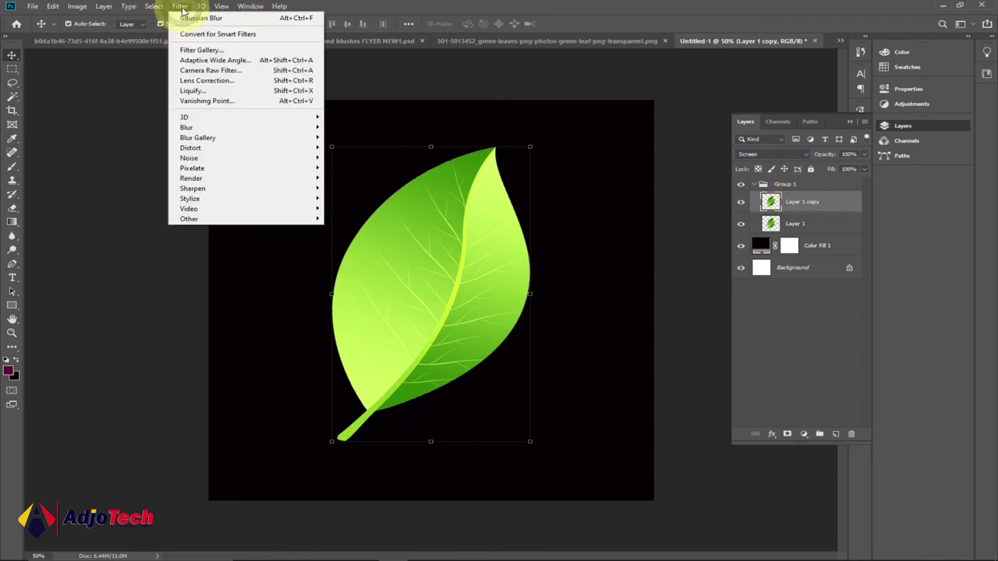
pyautogui.moveTo(210, 129)
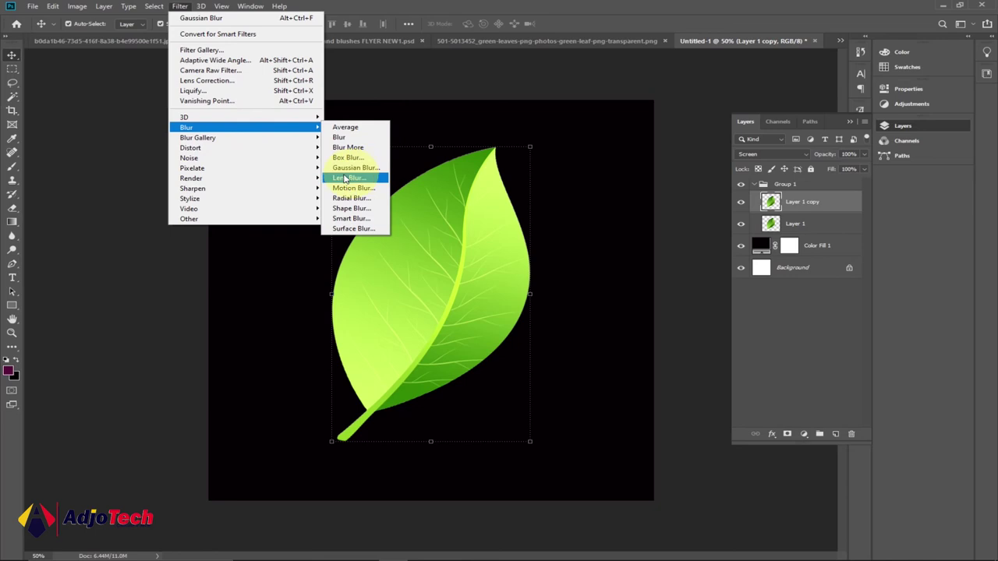
pyautogui.click(356, 168)
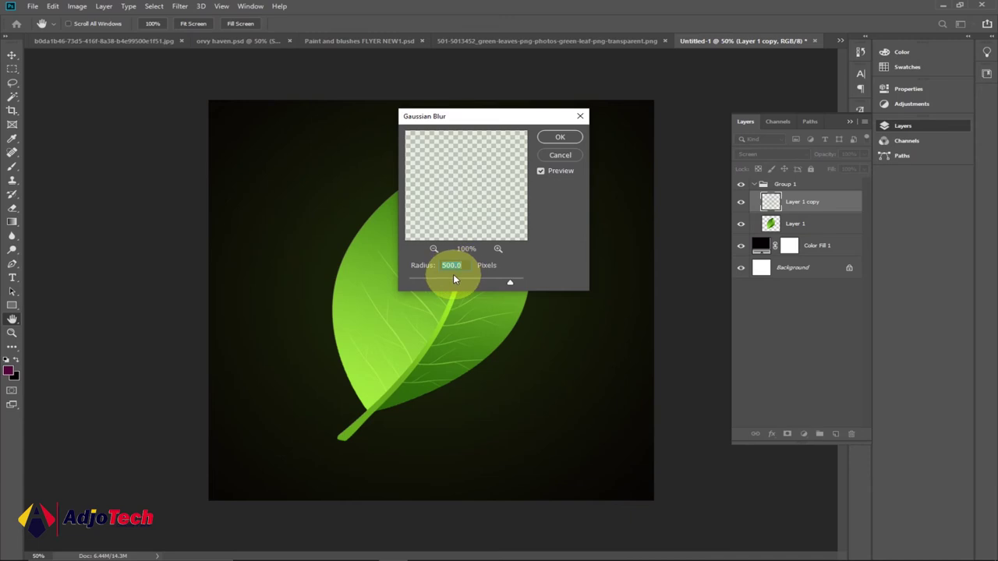
pyautogui.write('5')
pyautogui.click(550, 138)
pyautogui.press('v')
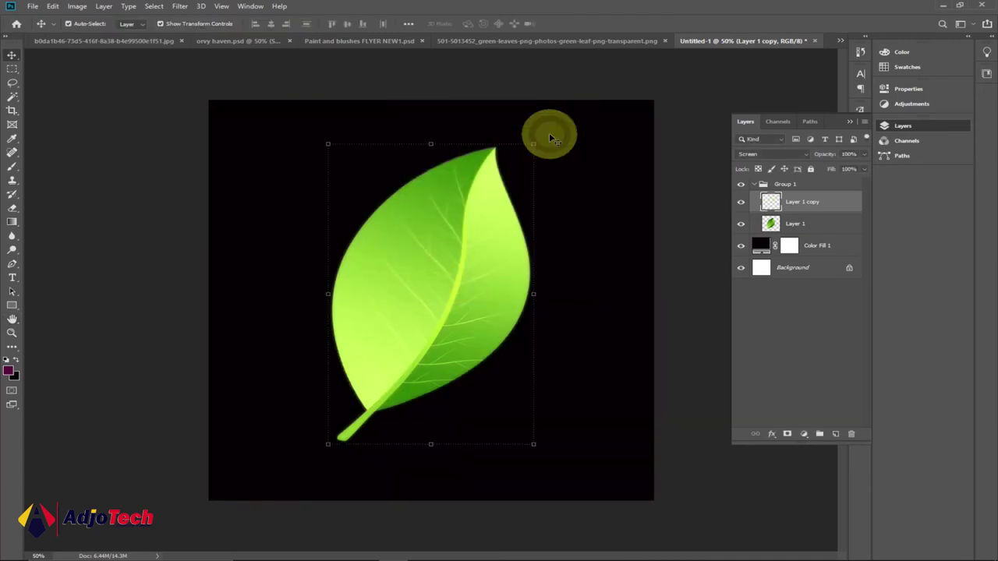
# Duplicate the leaf layer as Layer 1 copy 2 and apply a Gaussian Blur with radius 1.
pyautogui.rightClick(795, 203)
pyautogui.click(828, 167)
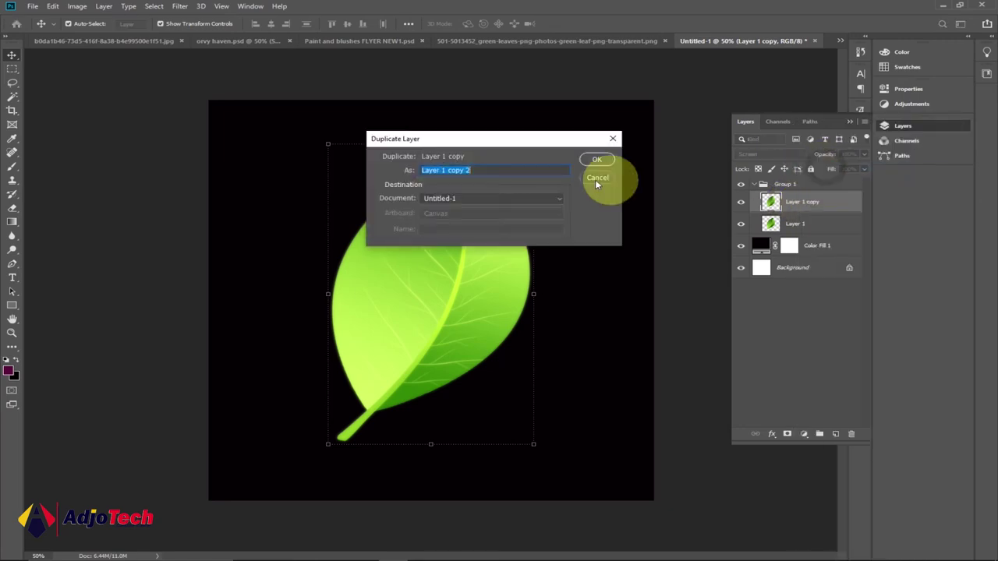
pyautogui.click(596, 159)
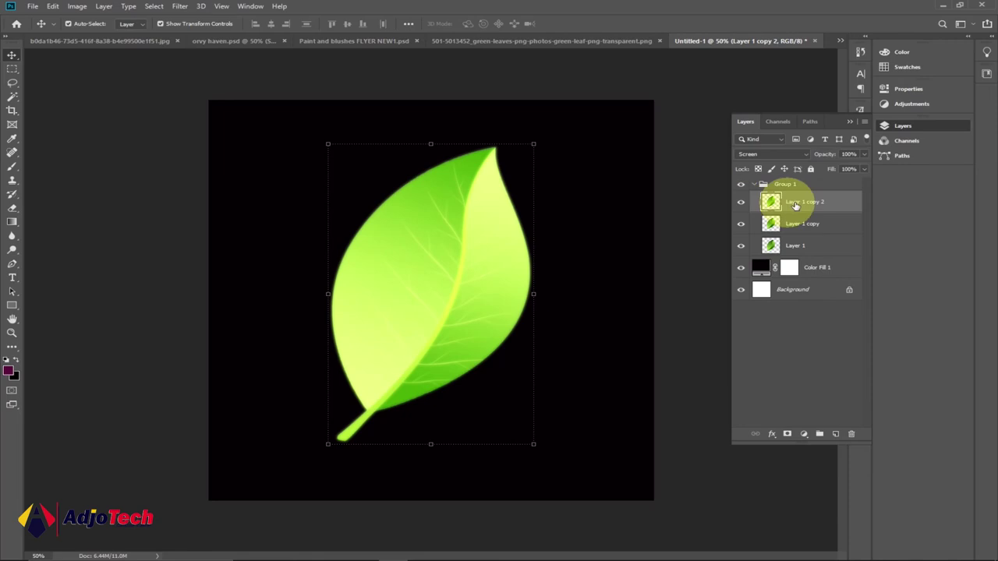
pyautogui.click(179, 6)
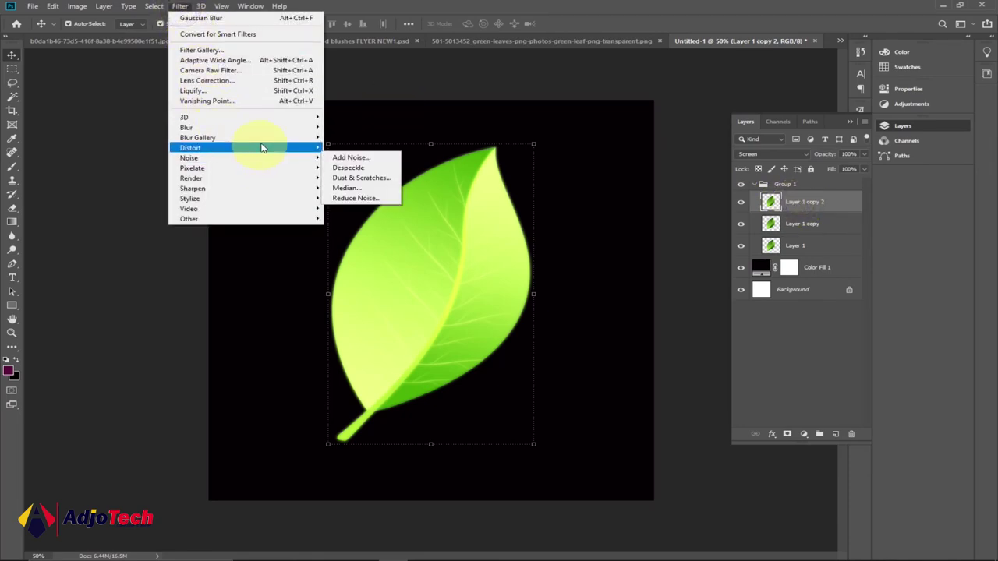
pyautogui.moveTo(267, 130)
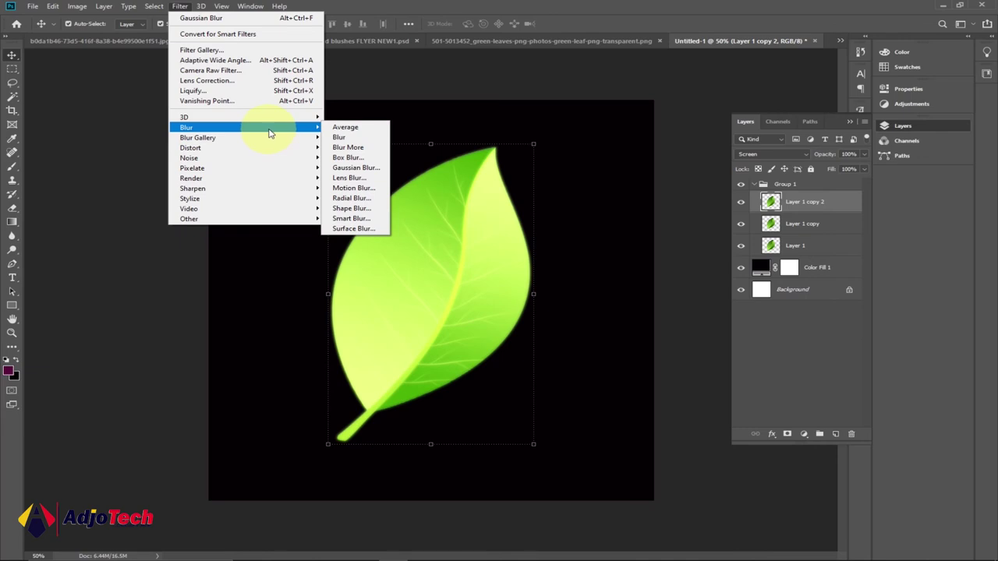
pyautogui.click(355, 168)
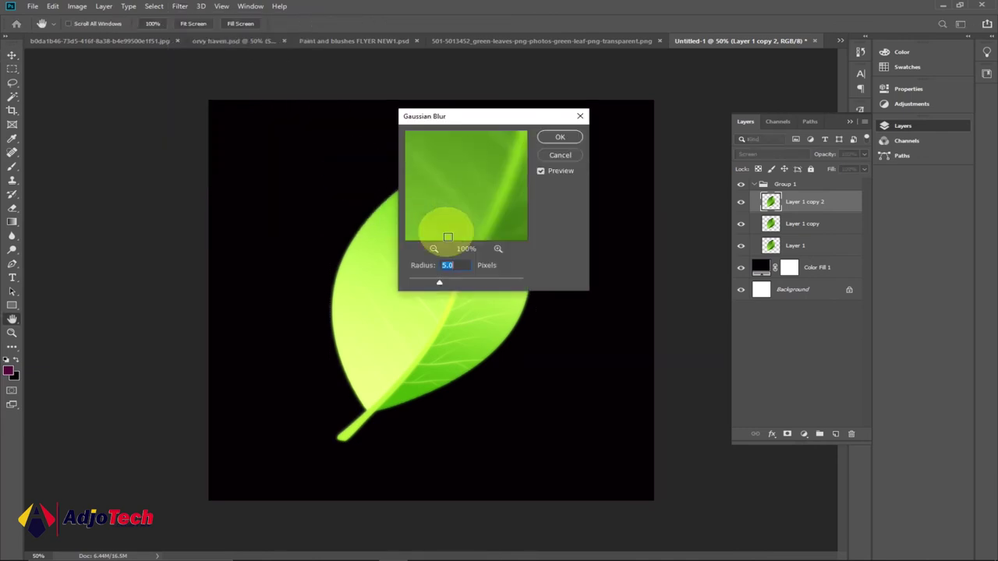
pyautogui.write('15')
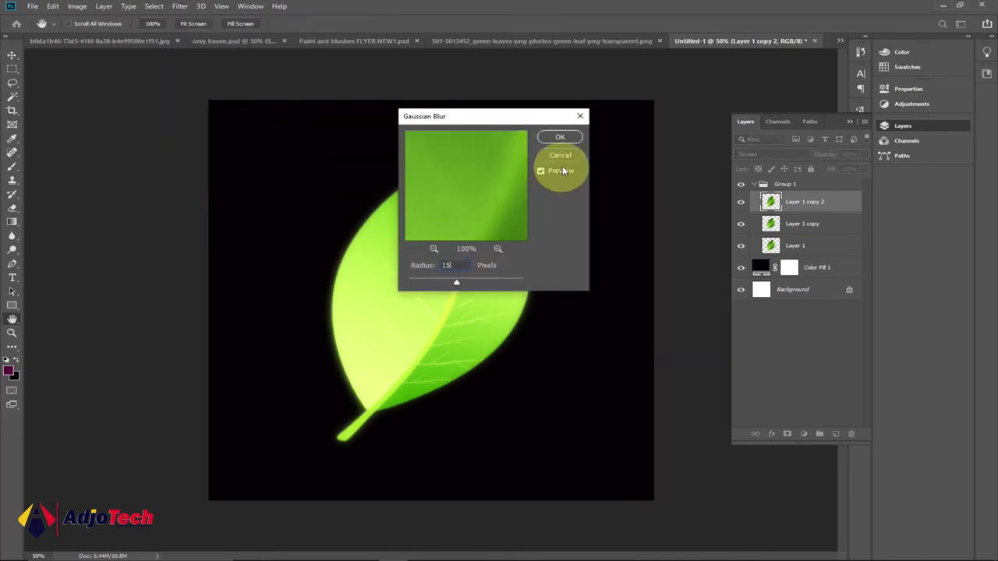
pyautogui.click(560, 137)
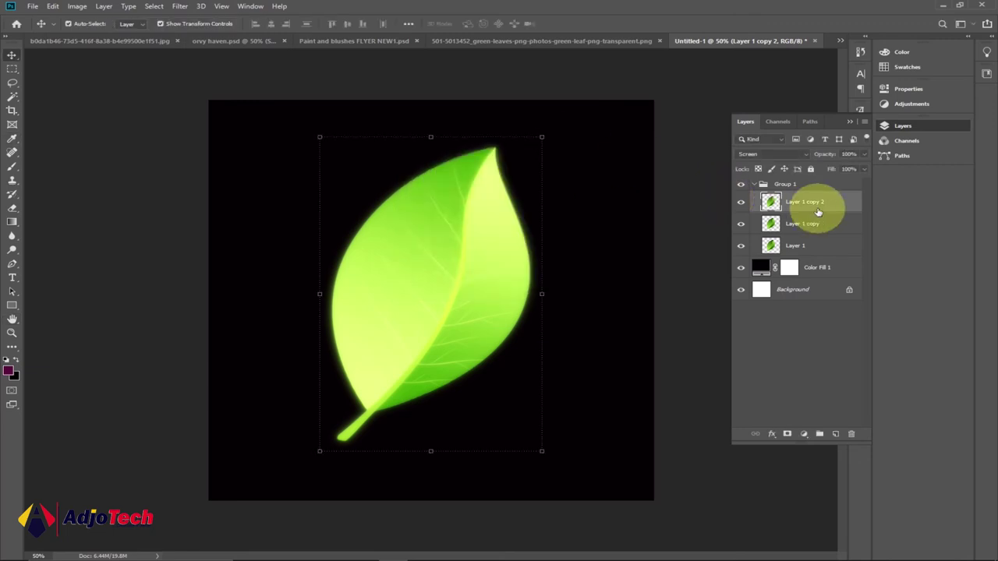
# Duplicate it again as Layer 1 copy 3 and apply a 150-pixel Gaussian Blur.
pyautogui.rightClick(816, 204)
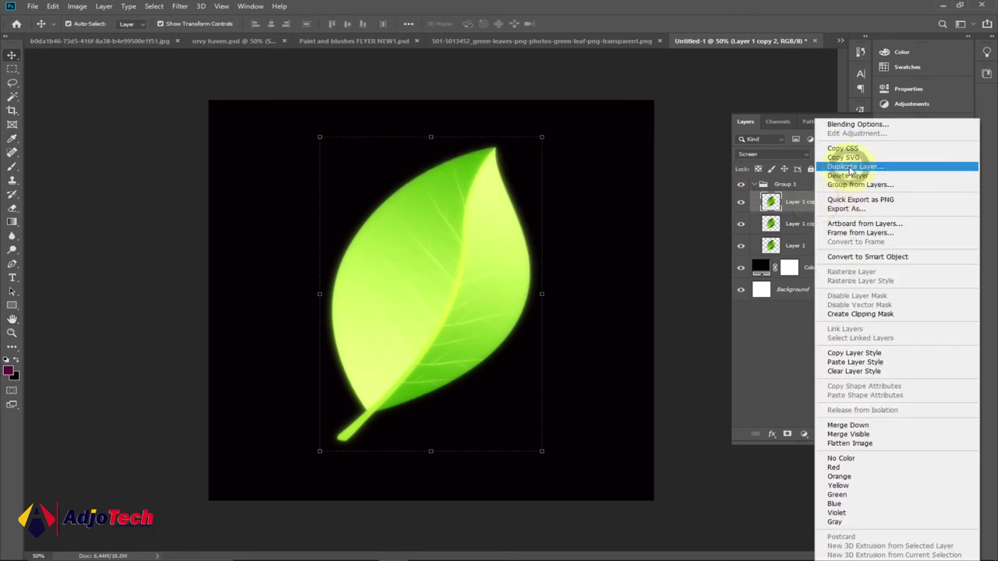
pyautogui.click(851, 168)
pyautogui.click(598, 161)
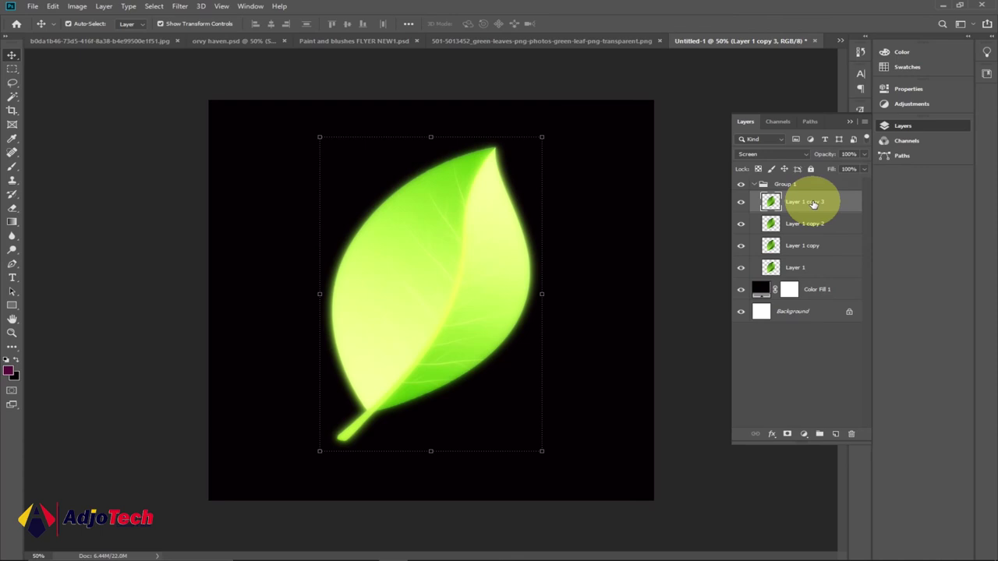
pyautogui.click(182, 7)
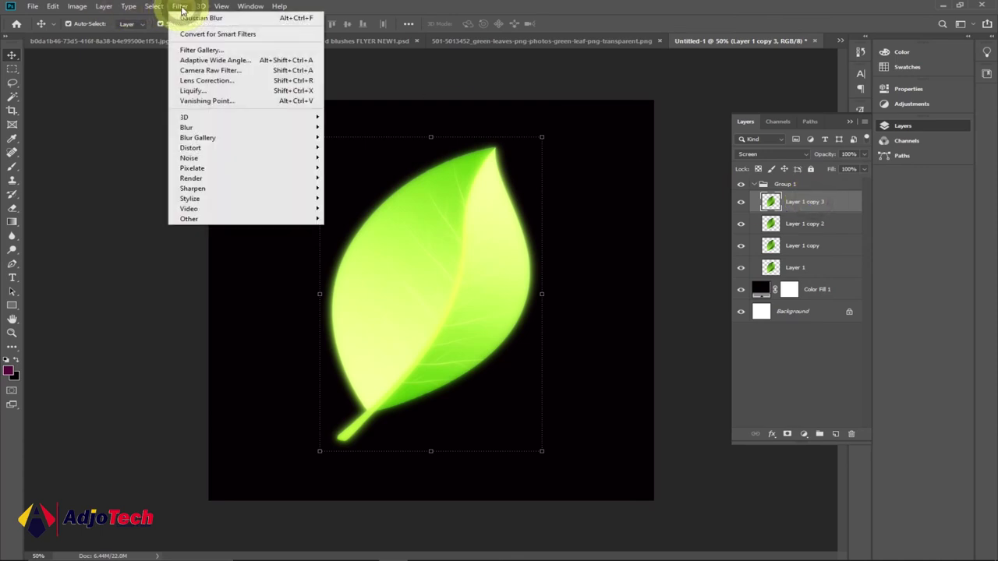
pyautogui.moveTo(216, 131)
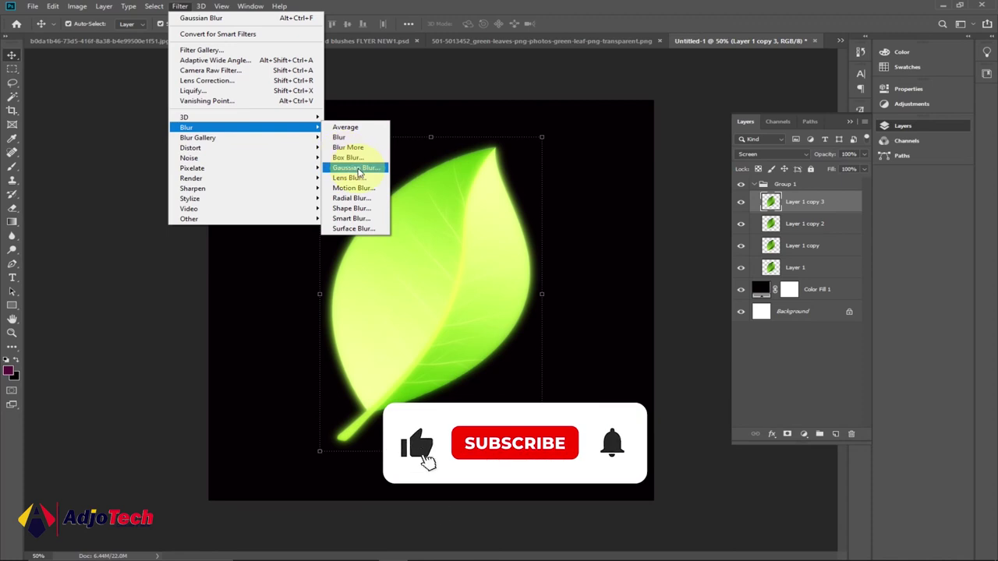
pyautogui.click(358, 169)
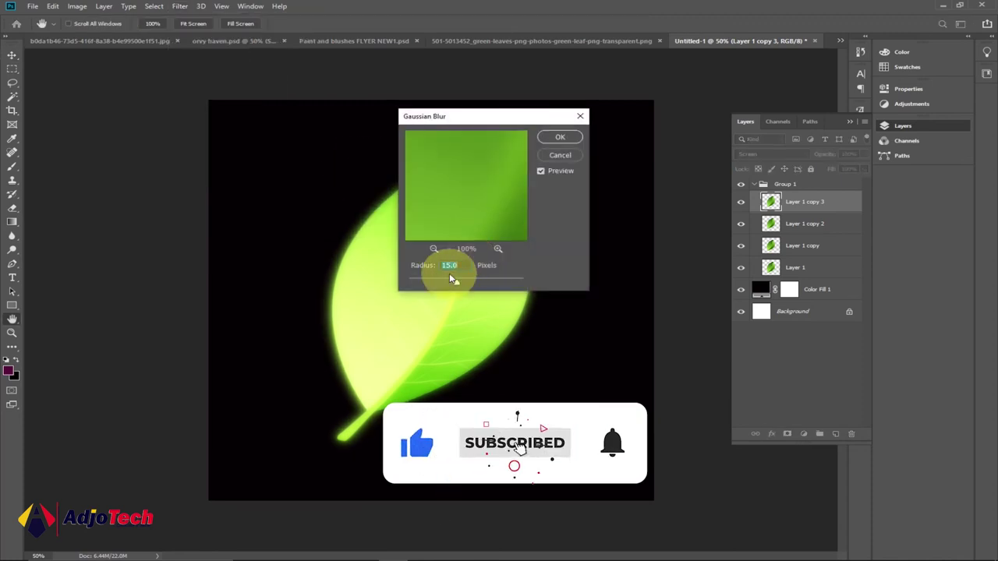
pyautogui.write('150')
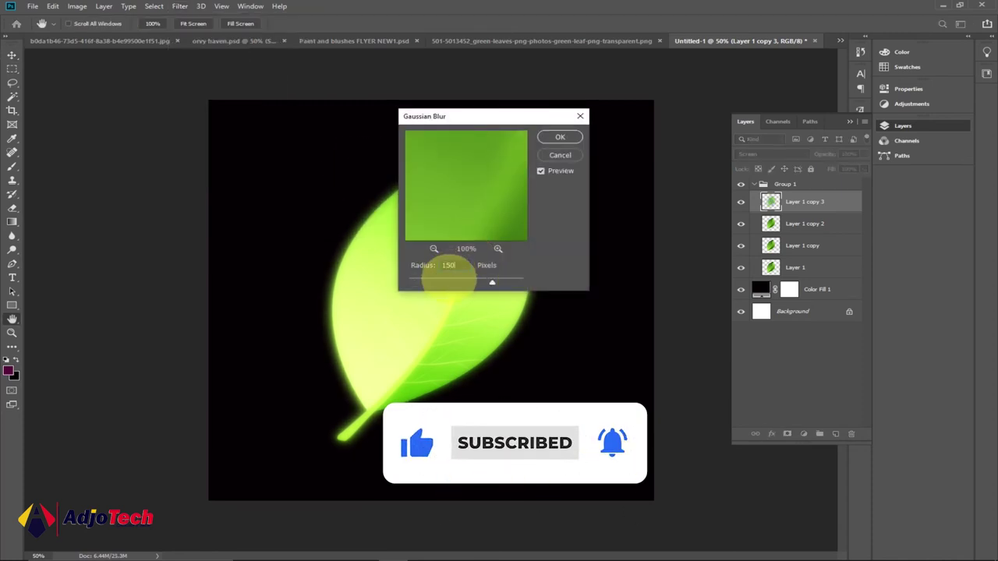
pyautogui.click(558, 138)
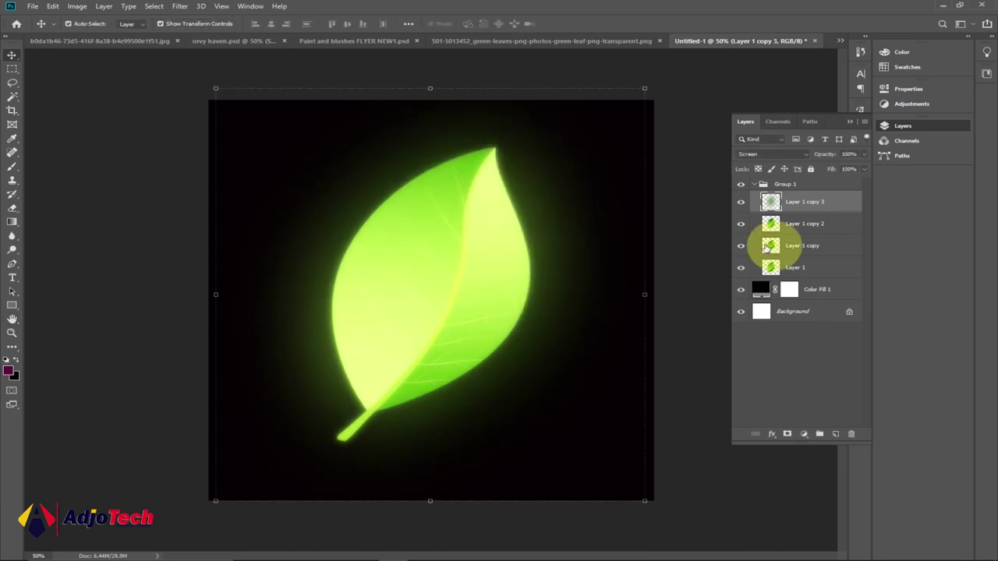
# Duplicate the blurred layer as Layer 1 copy 4 and give it a 300-pixel Gaussian Blur.
pyautogui.rightClick(806, 202)
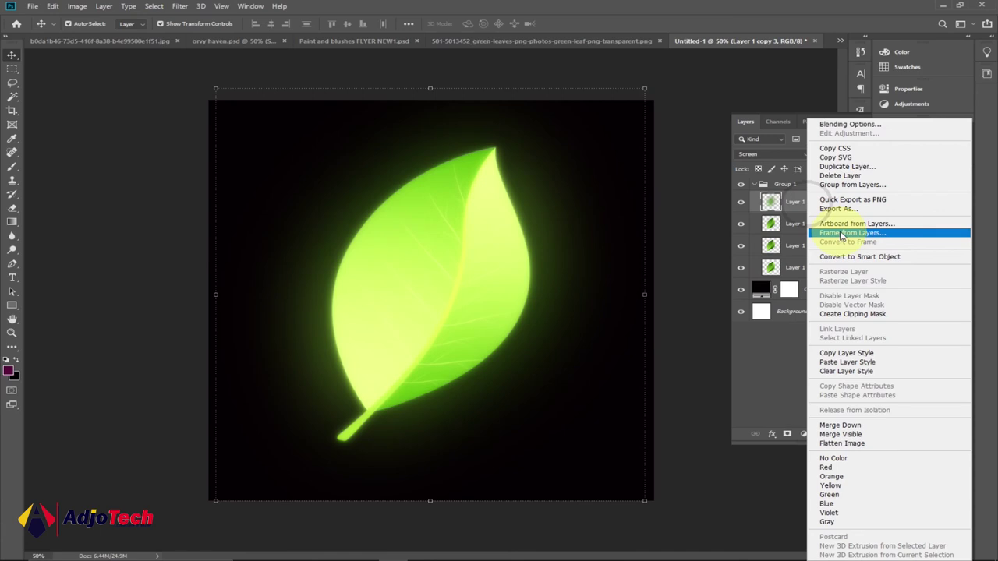
pyautogui.click(847, 166)
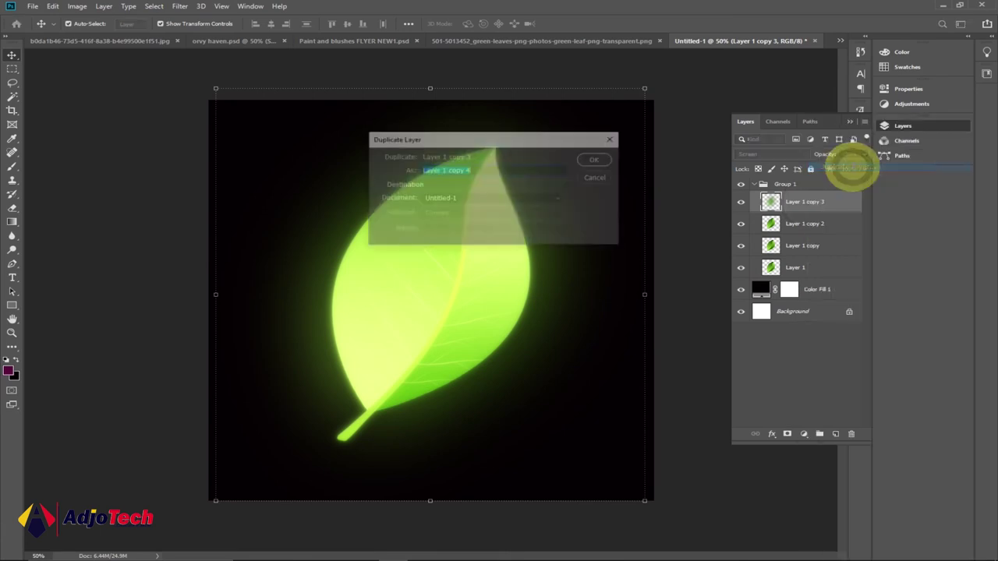
pyautogui.click(594, 160)
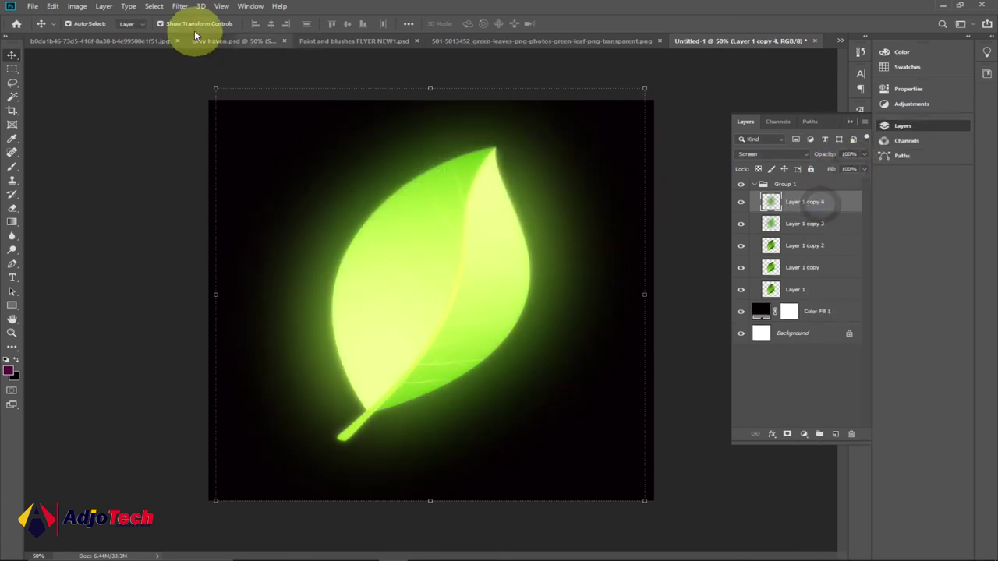
pyautogui.click(180, 6)
pyautogui.moveTo(234, 127)
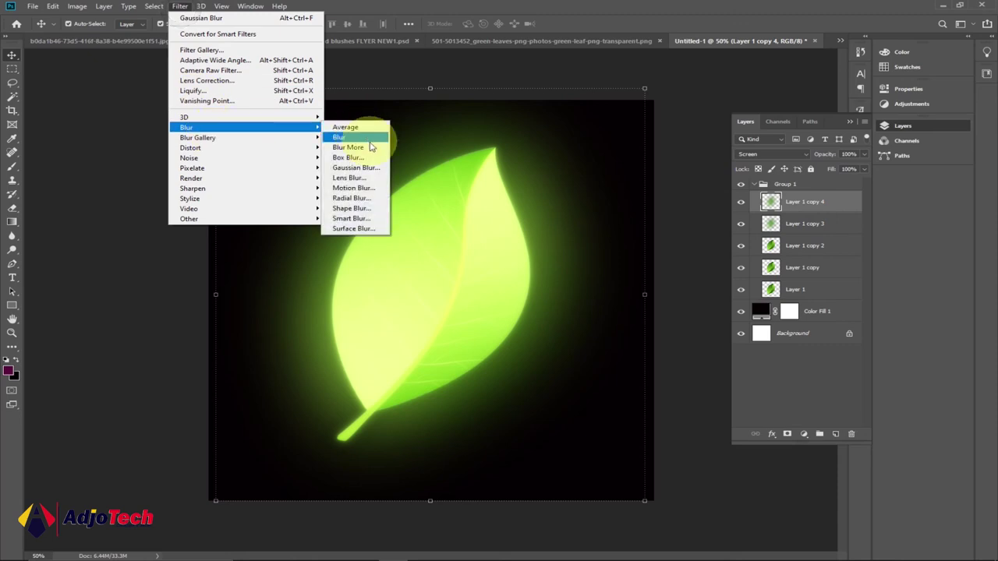
pyautogui.click(355, 168)
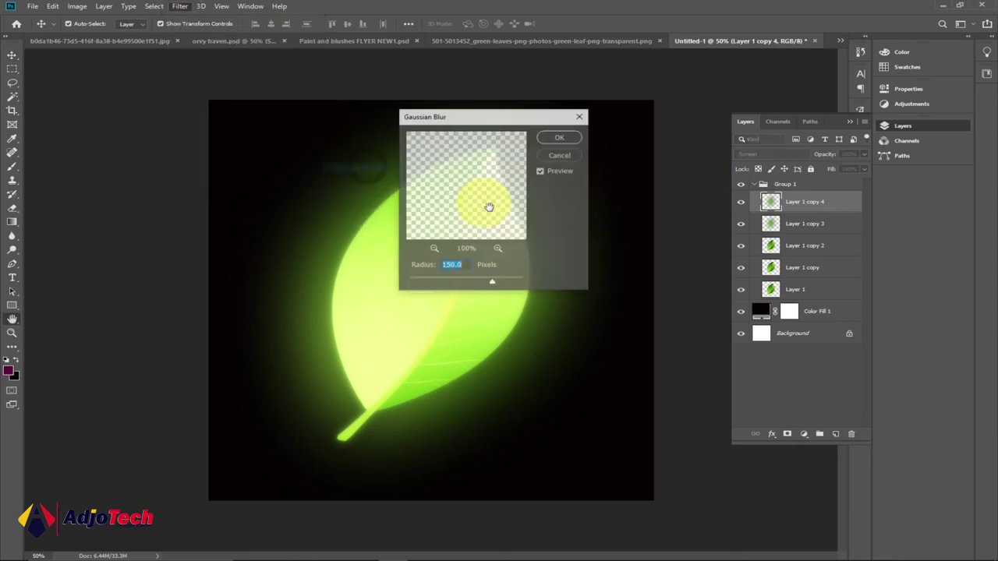
pyautogui.write('300')
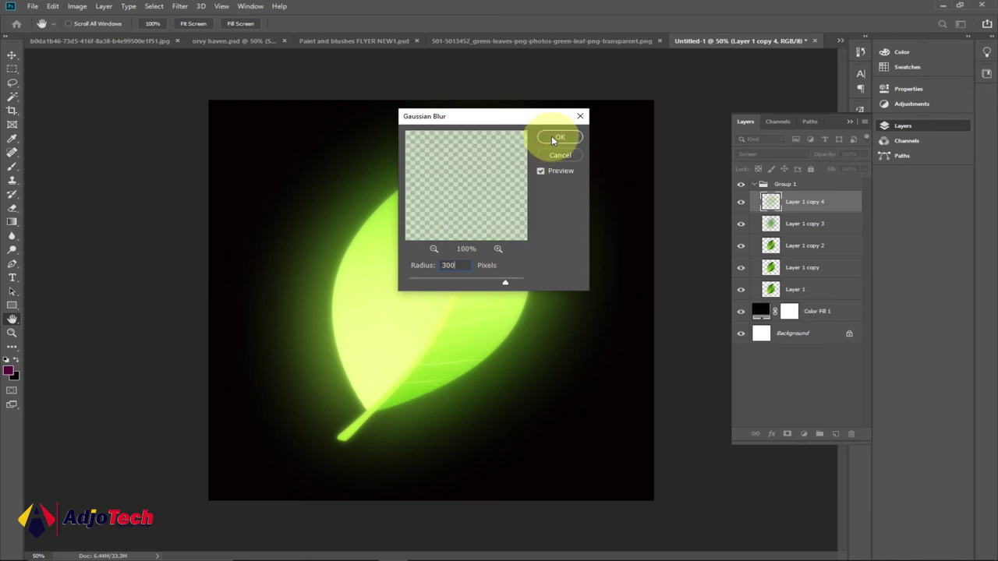
pyautogui.click(553, 137)
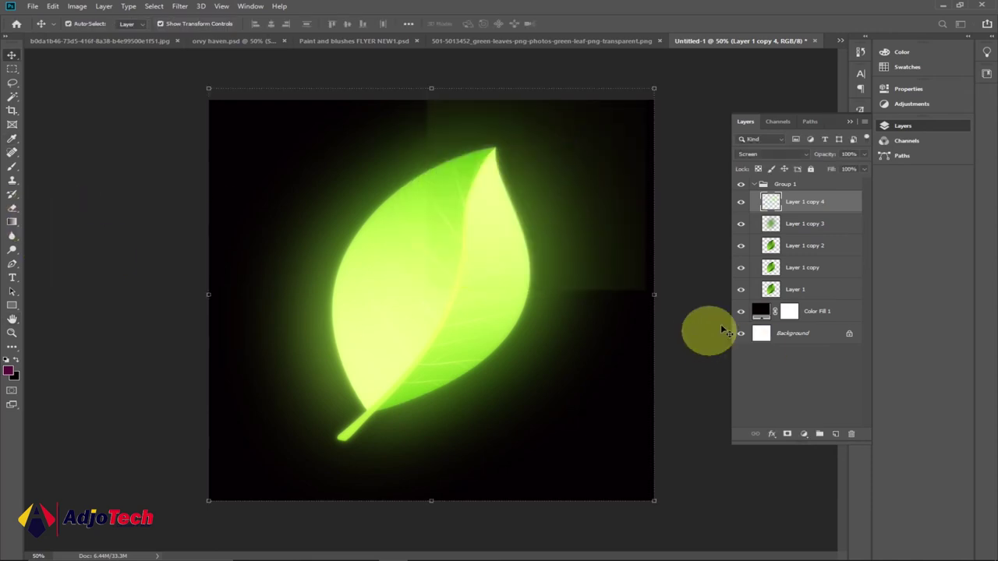
# Duplicate copy 4 as Layer 1 copy 5 and give it a 500-pixel Gaussian Blur.
pyautogui.rightClick(801, 203)
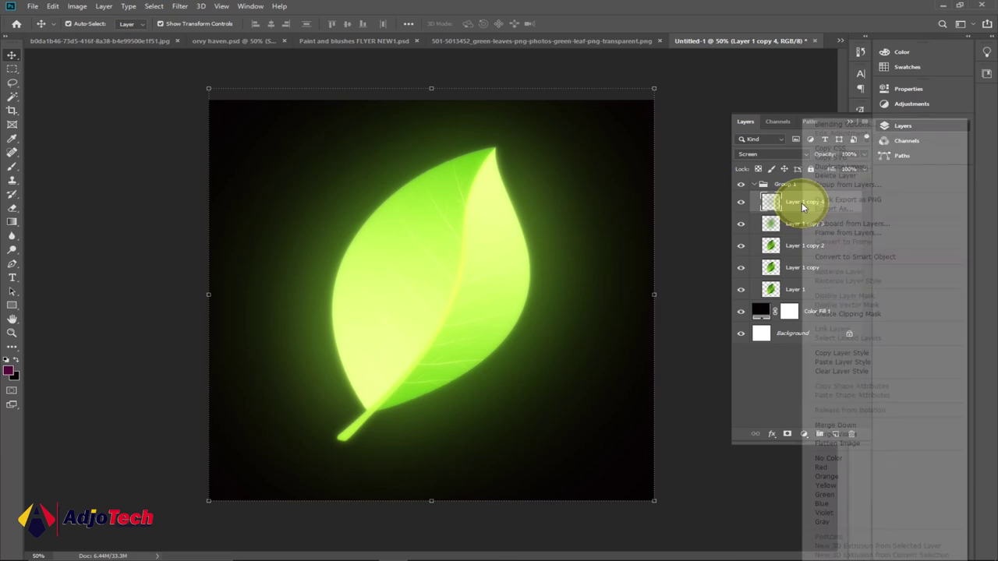
pyautogui.click(846, 169)
pyautogui.click(597, 164)
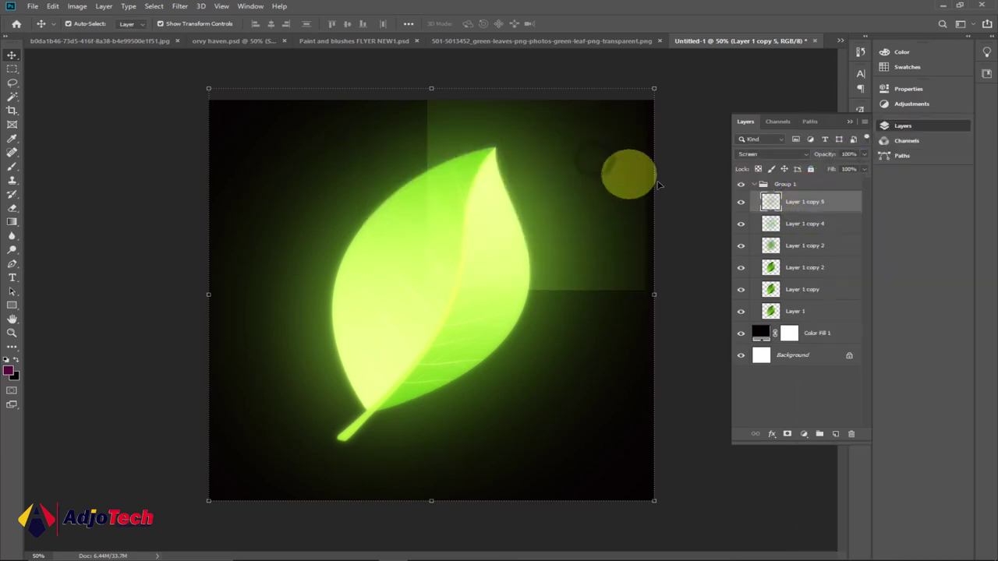
pyautogui.click(180, 7)
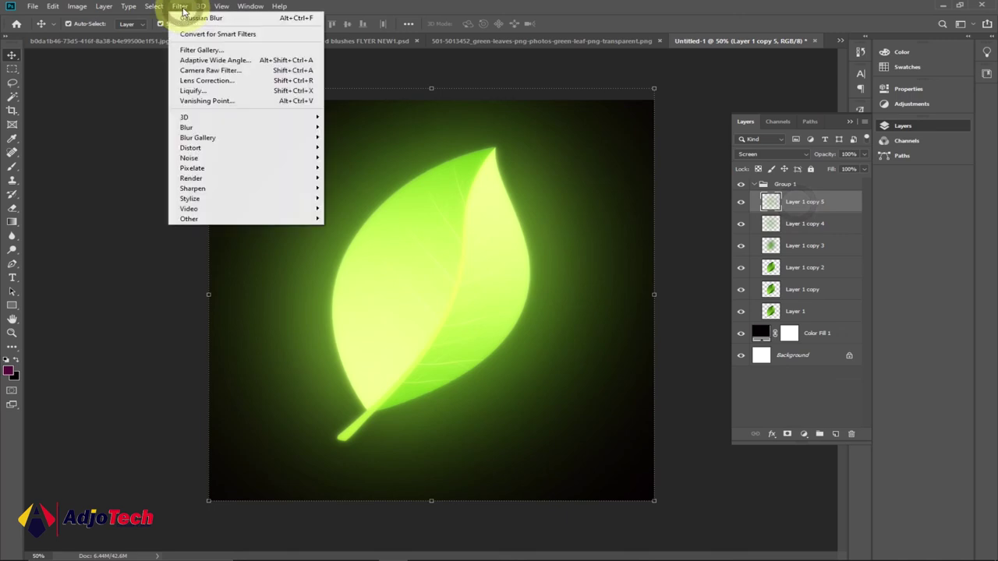
pyautogui.moveTo(234, 127)
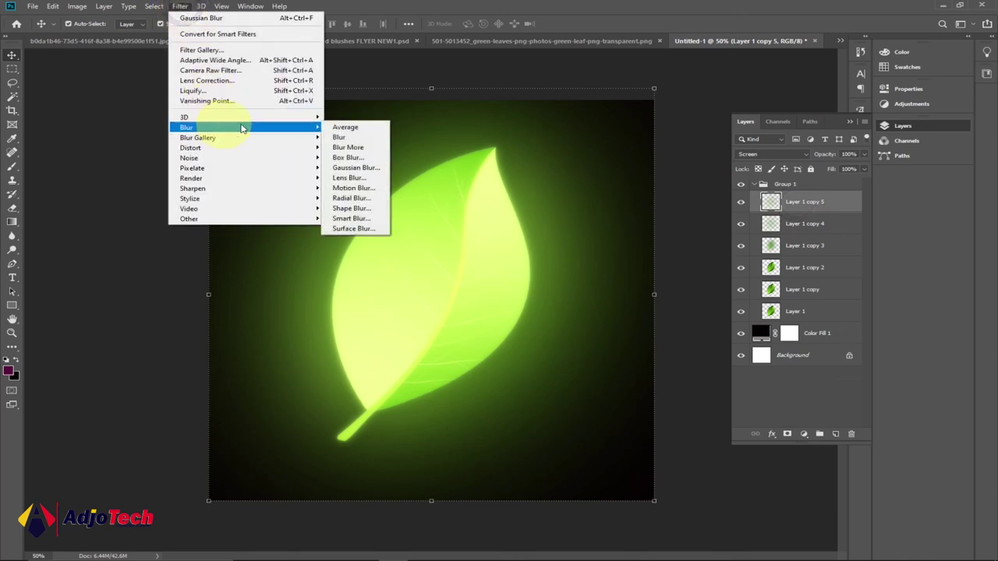
pyautogui.click(348, 167)
pyautogui.doubleClick(440, 265)
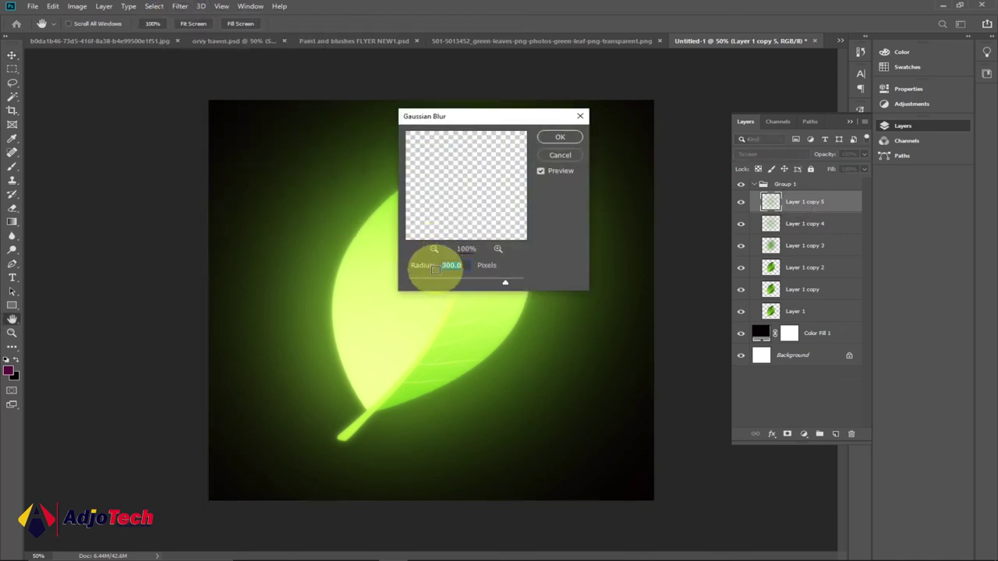
pyautogui.write('500')
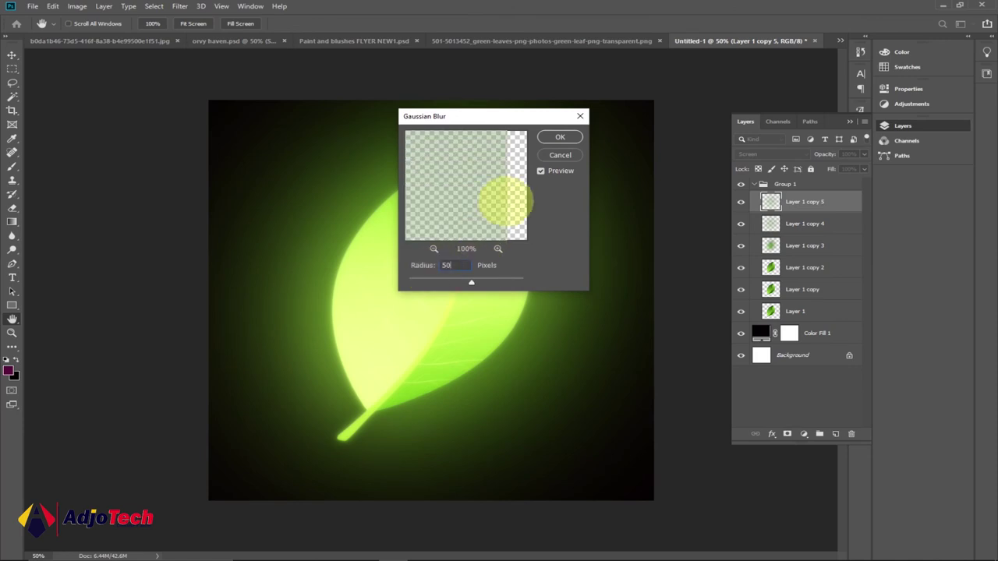
pyautogui.click(555, 138)
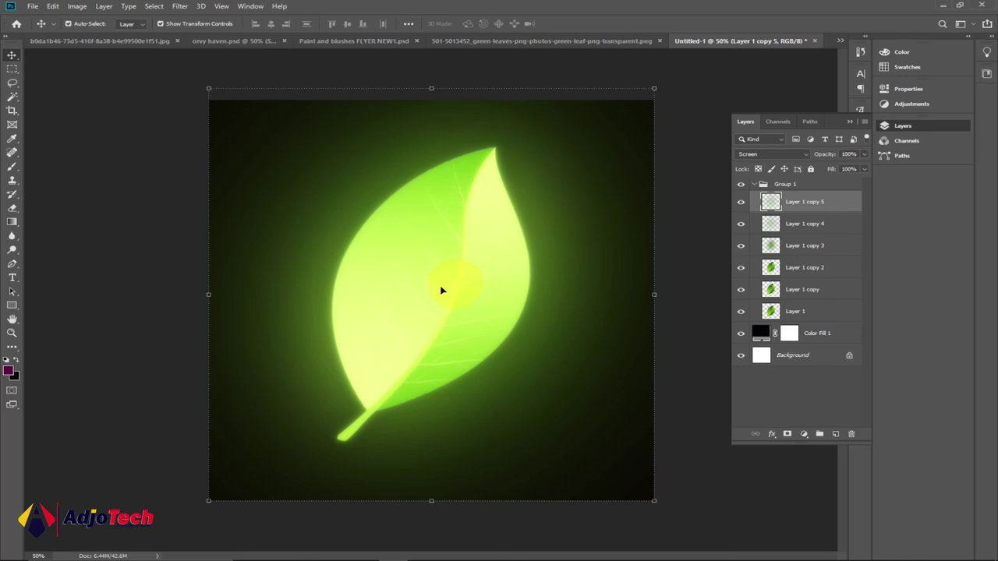
# Collapse Group 1 and briefly hide and show it to compare the glow.
pyautogui.click(753, 185)
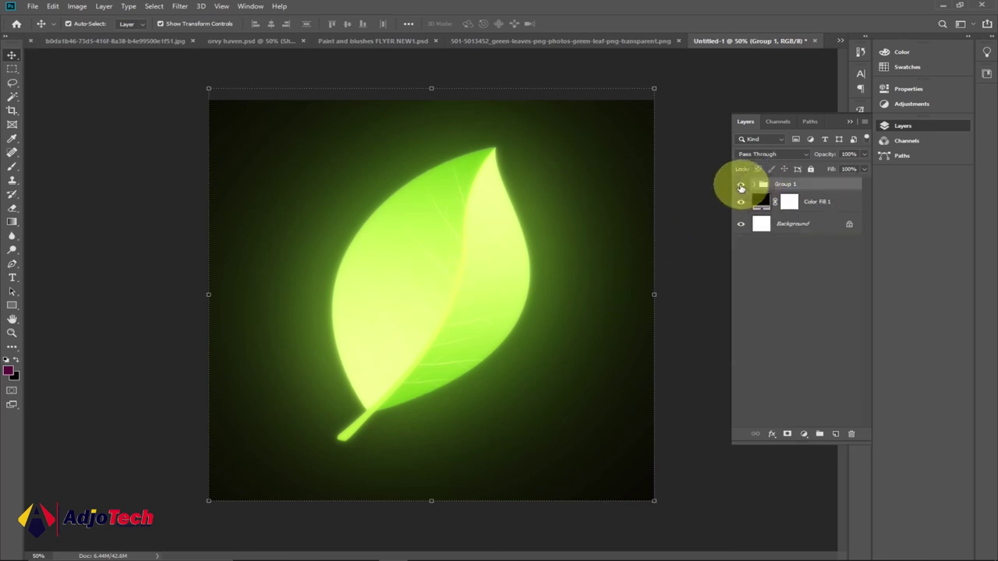
pyautogui.click(741, 186)
pyautogui.click(740, 185)
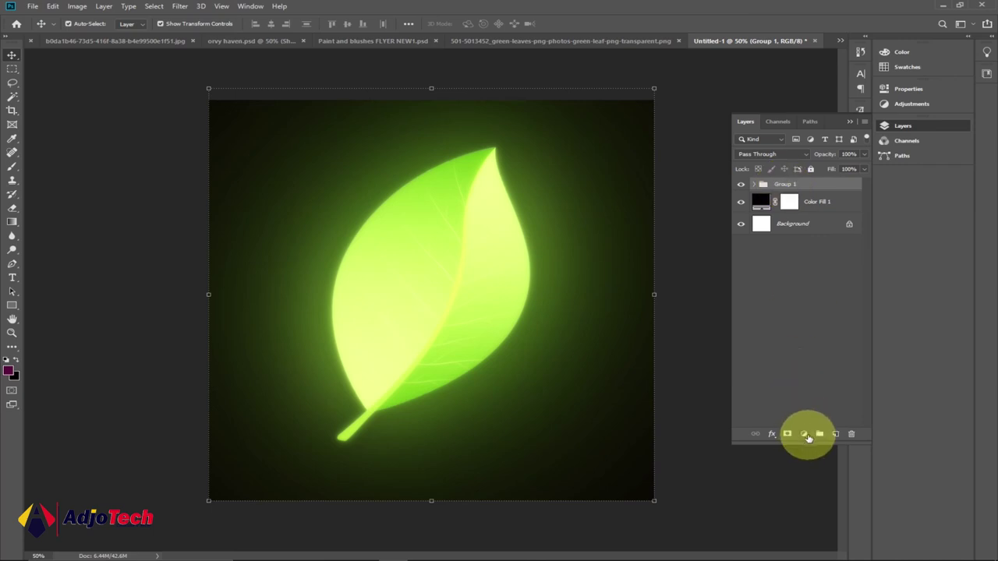
# Add a colorized Hue/Saturation adjustment layer that tints the leaf pink (Hue 322, Saturation 25).
pyautogui.click(805, 435)
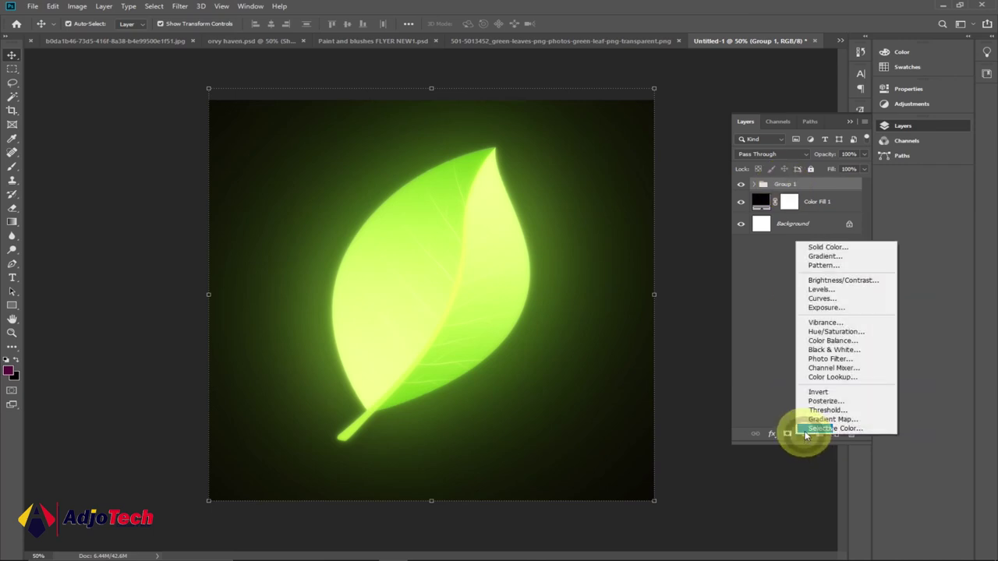
pyautogui.click(819, 333)
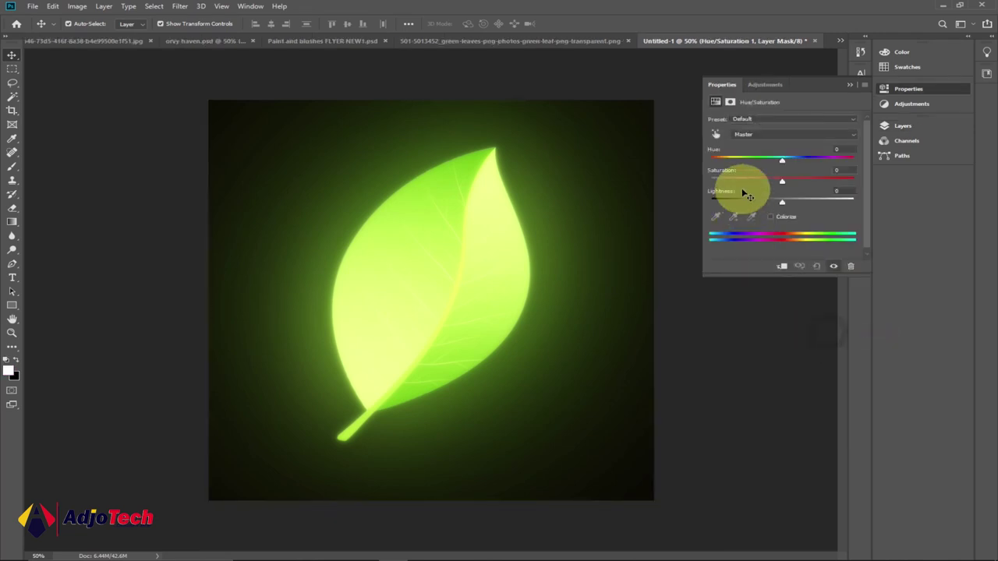
pyautogui.click(770, 218)
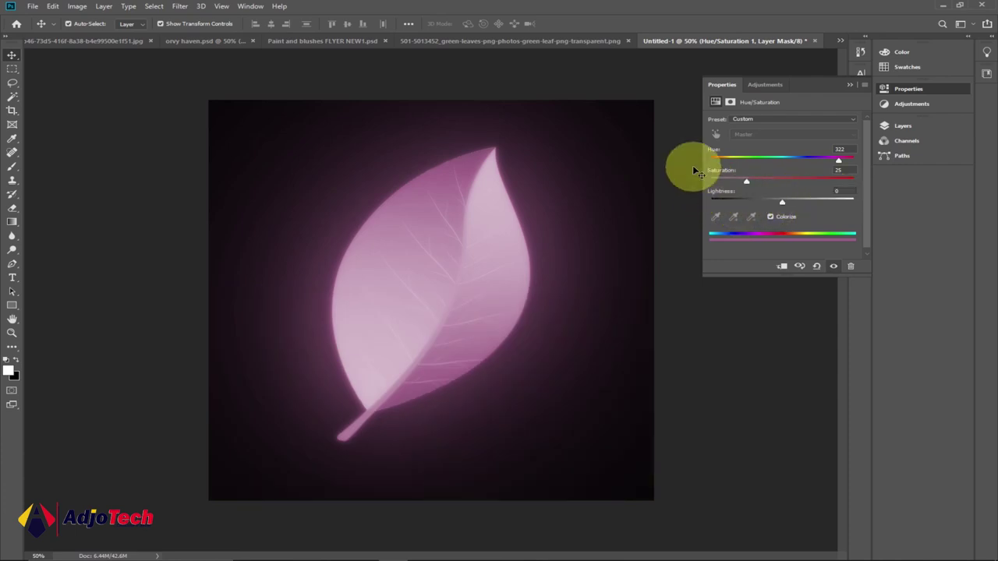
# Raise Saturation to 66 and sweep the hue through pink and blue, ending near Hue 150.
pyautogui.moveTo(746, 184); pyautogui.dragTo(791, 182)
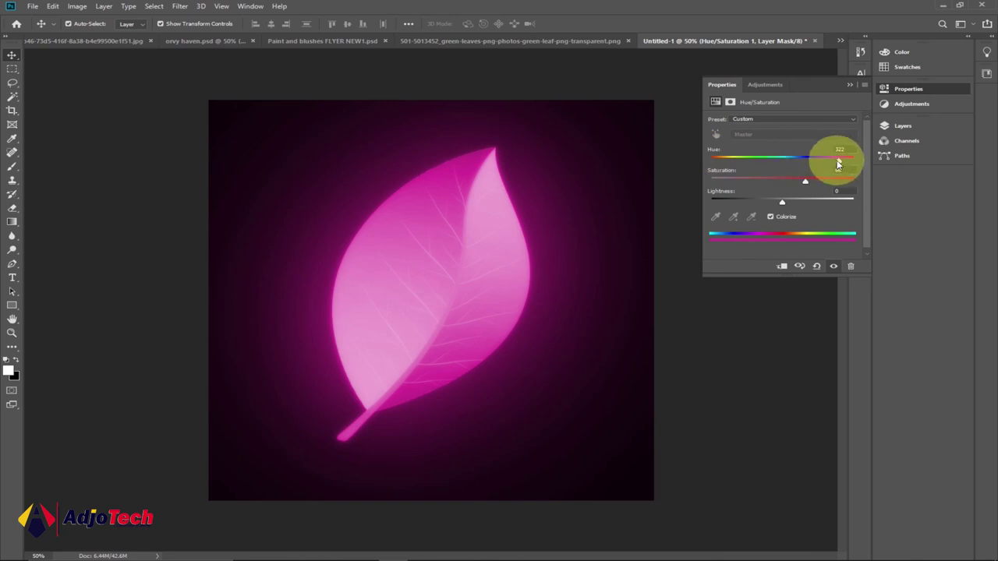
pyautogui.moveTo(838, 162); pyautogui.dragTo(807, 162)
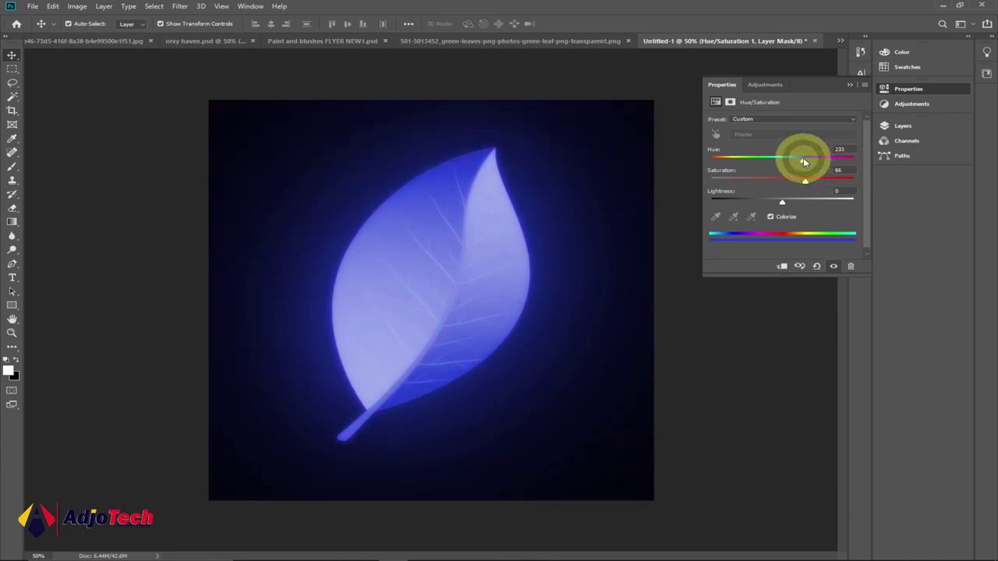
pyautogui.moveTo(806, 162); pyautogui.dragTo(763, 162)
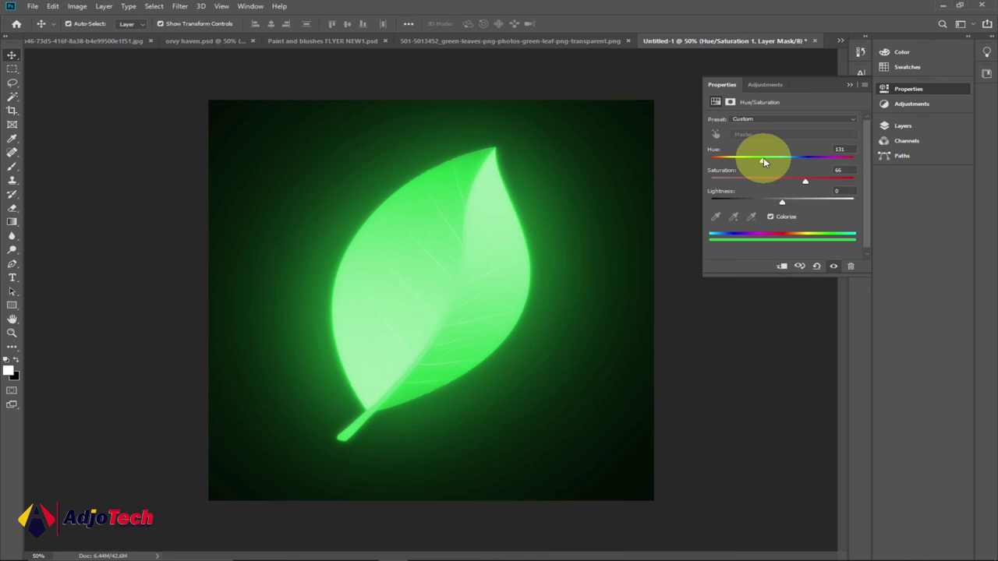
pyautogui.moveTo(764, 162)
pyautogui.mouseDown()
pyautogui.moveTo(711, 161)
pyautogui.moveTo(762, 159)
pyautogui.mouseUp()
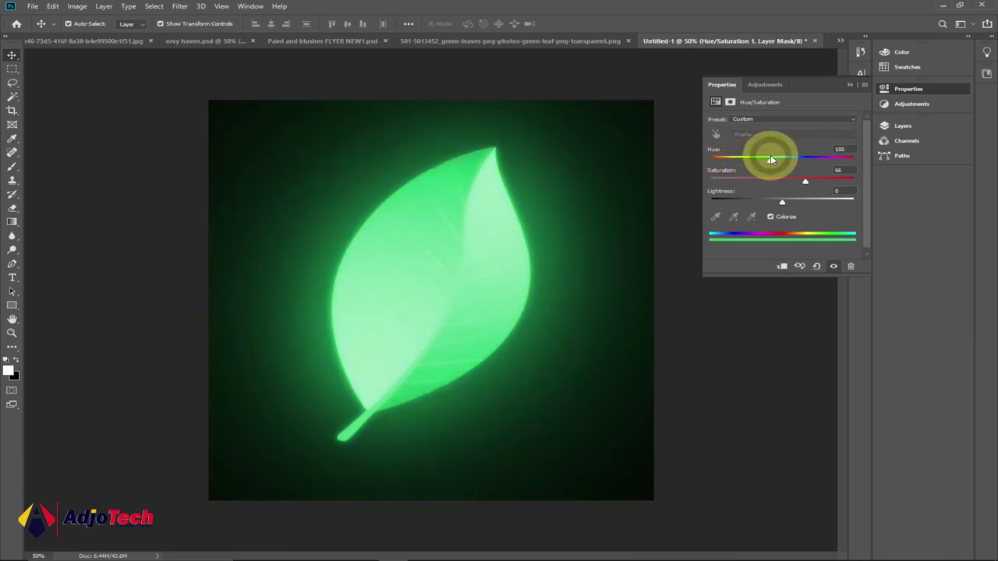